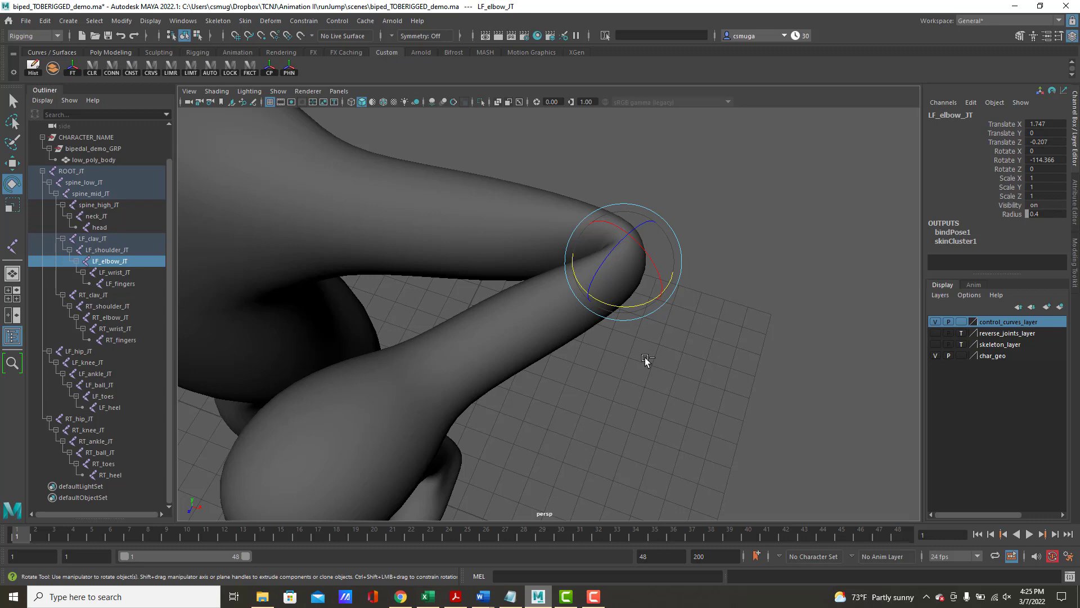
- Undo the left elbow joint's rotation
{"action": "key", "text": "ctrl+z"}
{"action": "left_click_drag", "start_coordinate": [662, 379], "coordinate": [458, 376], "text": "alt"}
- Test the left knee's deformation by rotating LF_knee_JT about 67 degrees around Z, and undo the rotation
{"action": "left_click", "coordinate": [441, 408]}
{"action": "right_click_drag", "start_coordinate": [552, 377], "coordinate": [667, 238], "text": "alt"}
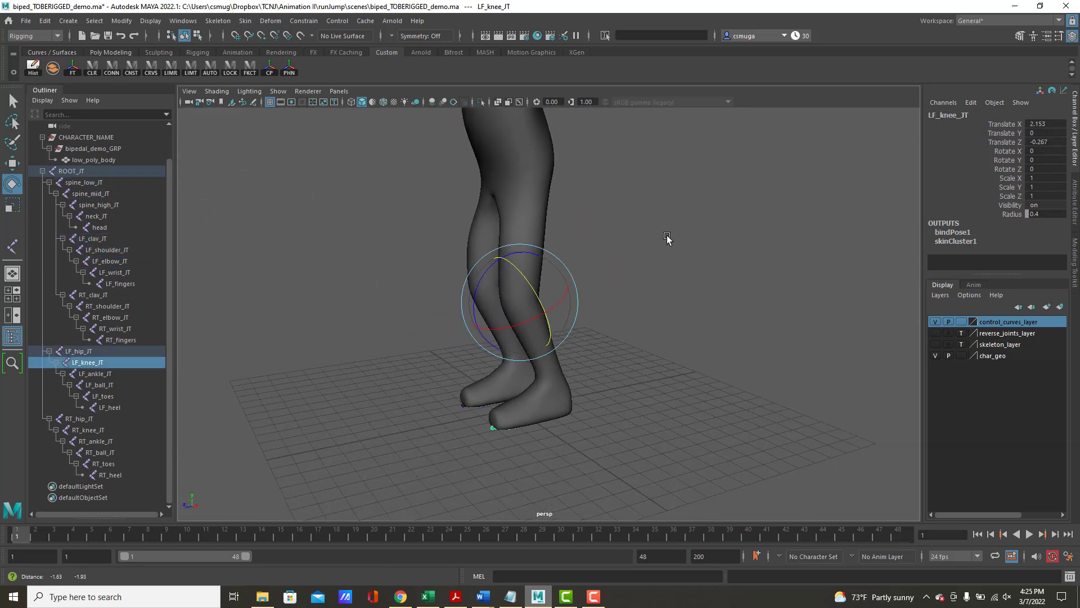
{"action": "left_click_drag", "start_coordinate": [666, 238], "coordinate": [542, 244], "text": "alt"}
{"action": "right_click_drag", "start_coordinate": [542, 244], "coordinate": [728, 241], "text": "alt"}
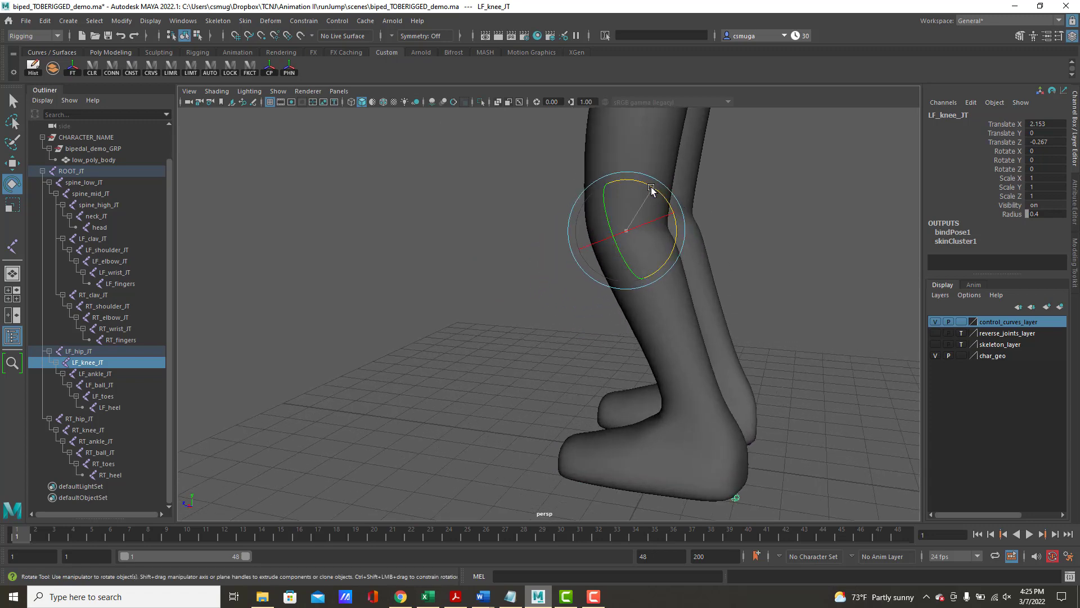
{"action": "left_click_drag", "start_coordinate": [651, 188], "coordinate": [560, 130]}
{"action": "left_click_drag", "start_coordinate": [716, 273], "coordinate": [743, 257], "text": "alt"}
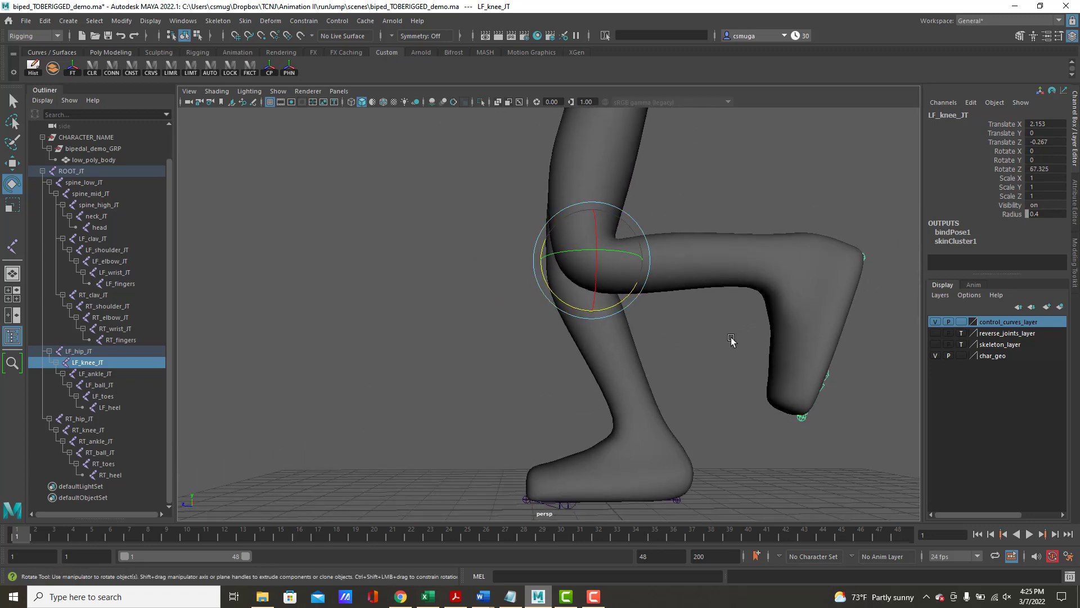
{"action": "key", "text": "ctrl+z"}
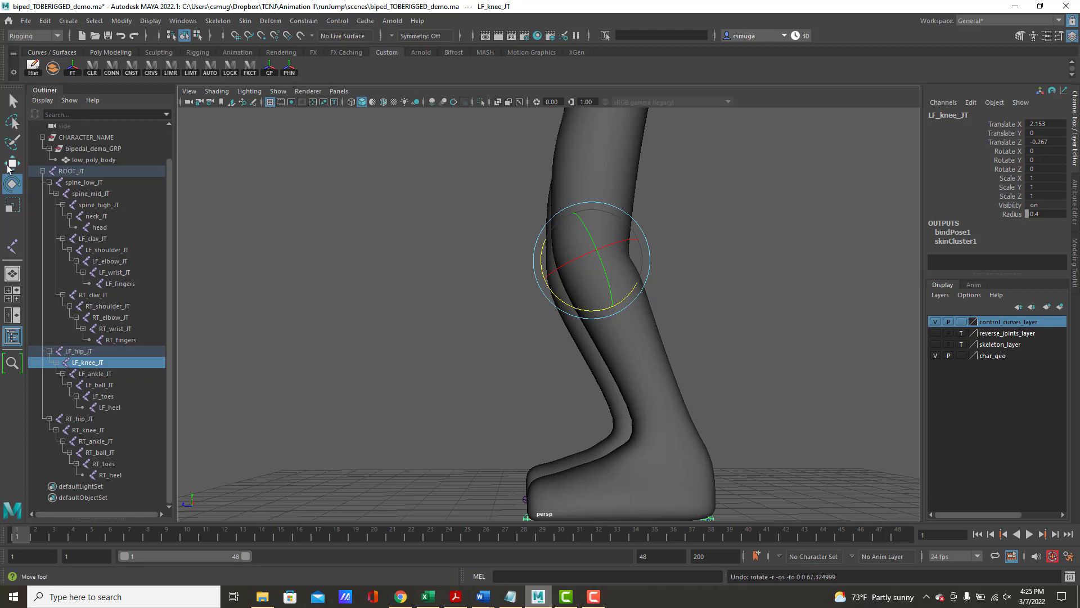
- Add ROOT_JT to skeleton_layer and make the layer visible and selectable
{"action": "left_click", "coordinate": [75, 169]}
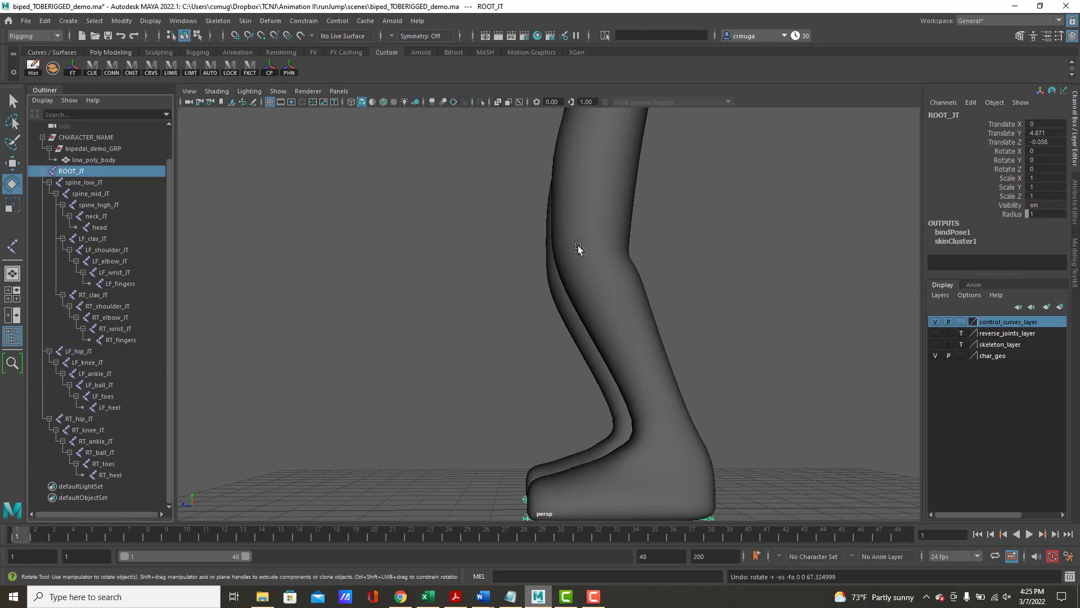
{"action": "left_click", "coordinate": [1018, 344]}
{"action": "right_click", "coordinate": [1018, 345]}
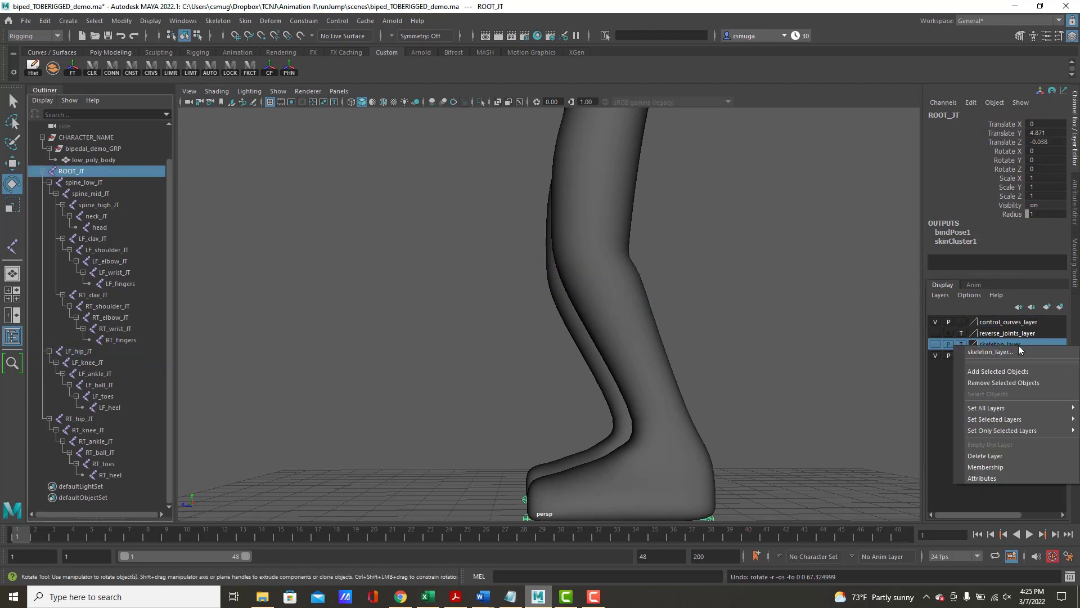
{"action": "left_click", "coordinate": [1017, 375]}
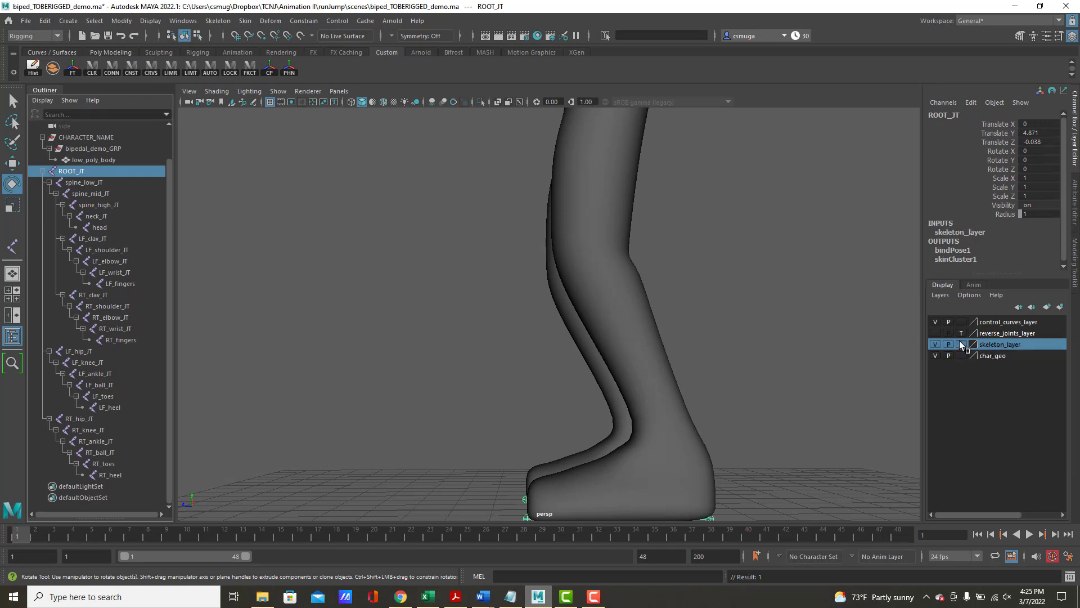
- Key the Rotate X, Y and Z channels of LF_hip_JT at frame 1
{"action": "right_click_drag", "start_coordinate": [710, 256], "coordinate": [480, 231], "text": "alt"}
{"action": "left_click_drag", "start_coordinate": [480, 231], "coordinate": [642, 266], "text": "alt"}
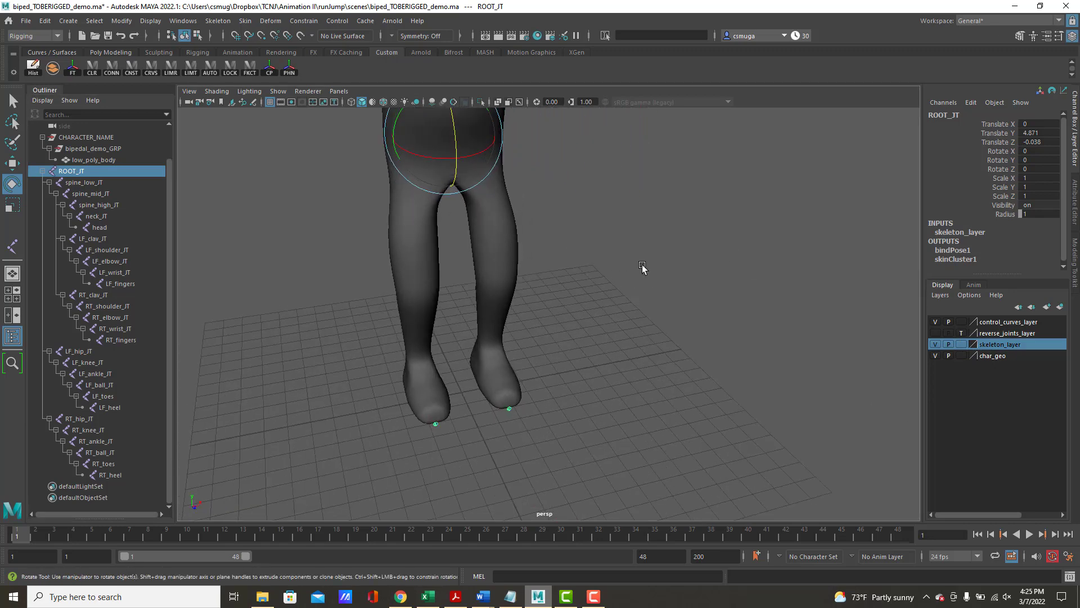
{"action": "middle_click_drag", "start_coordinate": [657, 273], "coordinate": [690, 448], "text": "alt"}
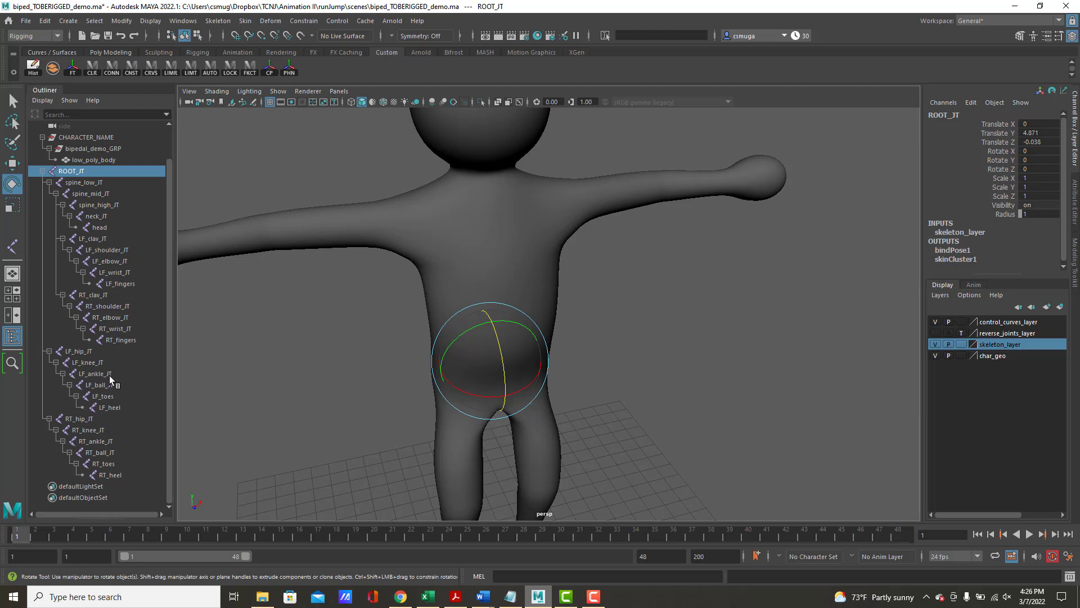
{"action": "left_click", "coordinate": [78, 351]}
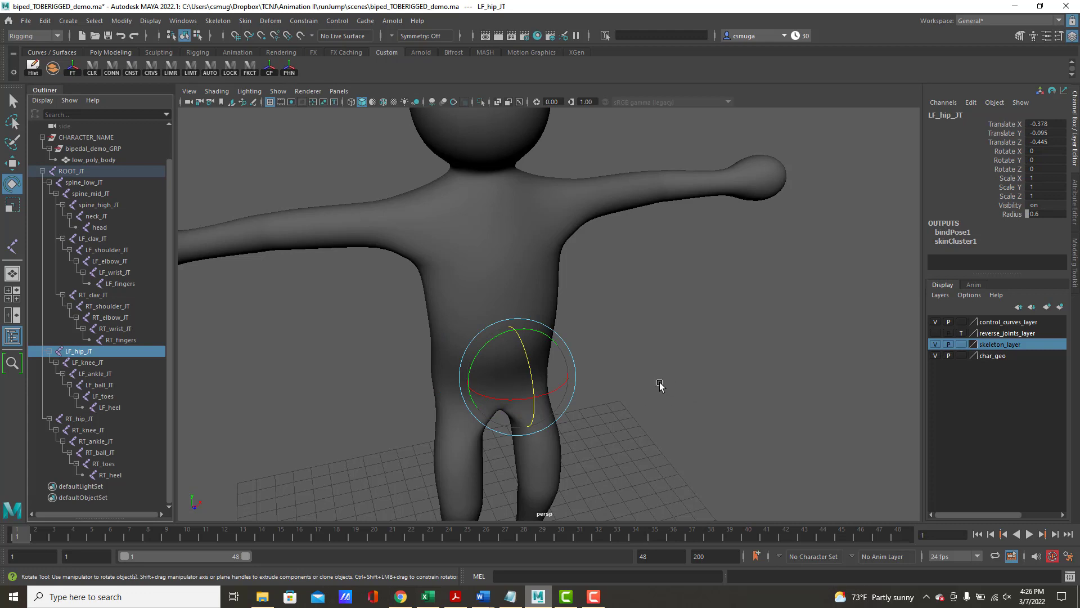
{"action": "left_click_drag", "start_coordinate": [658, 381], "coordinate": [568, 379], "text": "alt"}
{"action": "middle_click_drag", "start_coordinate": [568, 378], "coordinate": [674, 323], "text": "alt"}
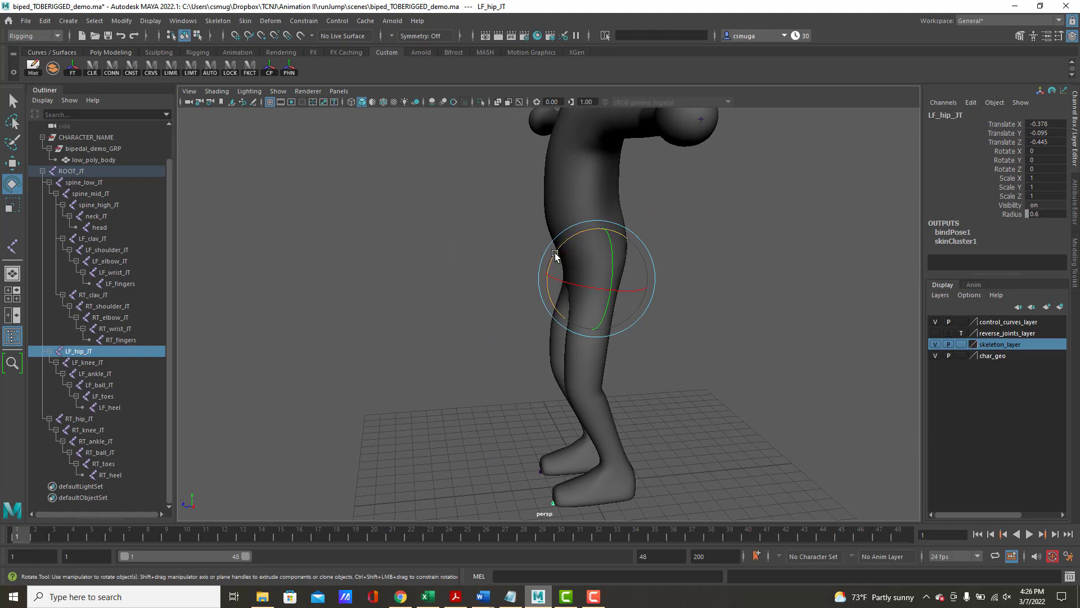
{"action": "left_click_drag", "start_coordinate": [1004, 151], "coordinate": [1001, 169]}
{"action": "right_click", "coordinate": [969, 168]}
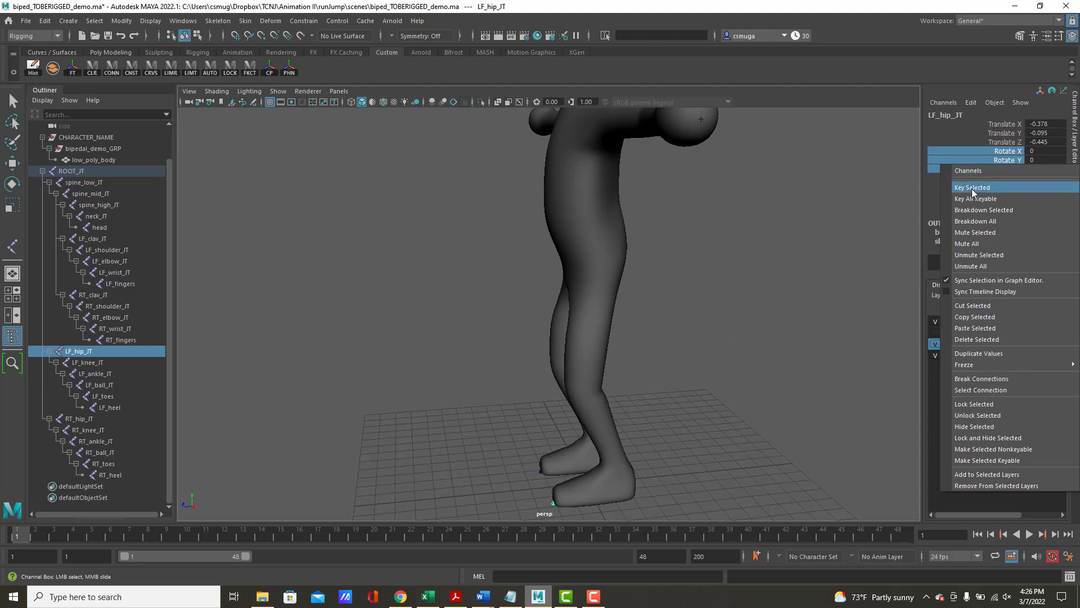
{"action": "left_click", "coordinate": [973, 188]}
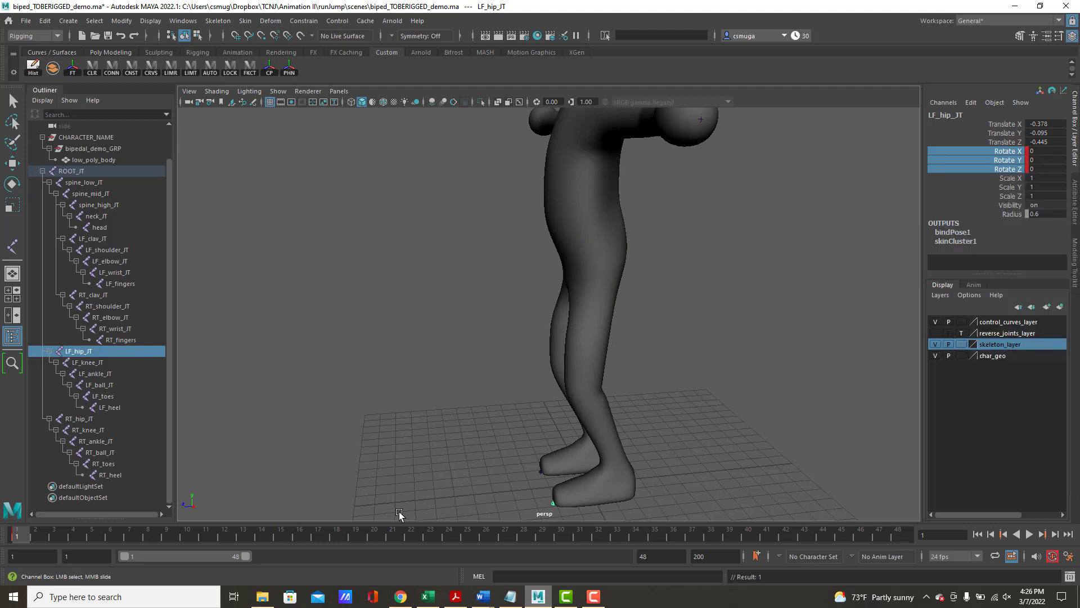
- At frame 12, rotate LF_hip_JT around Z to about 113 degrees so the left leg swings up in front
{"action": "left_click", "coordinate": [224, 535]}
{"action": "left_click_drag", "start_coordinate": [600, 340], "coordinate": [550, 323], "text": "alt"}
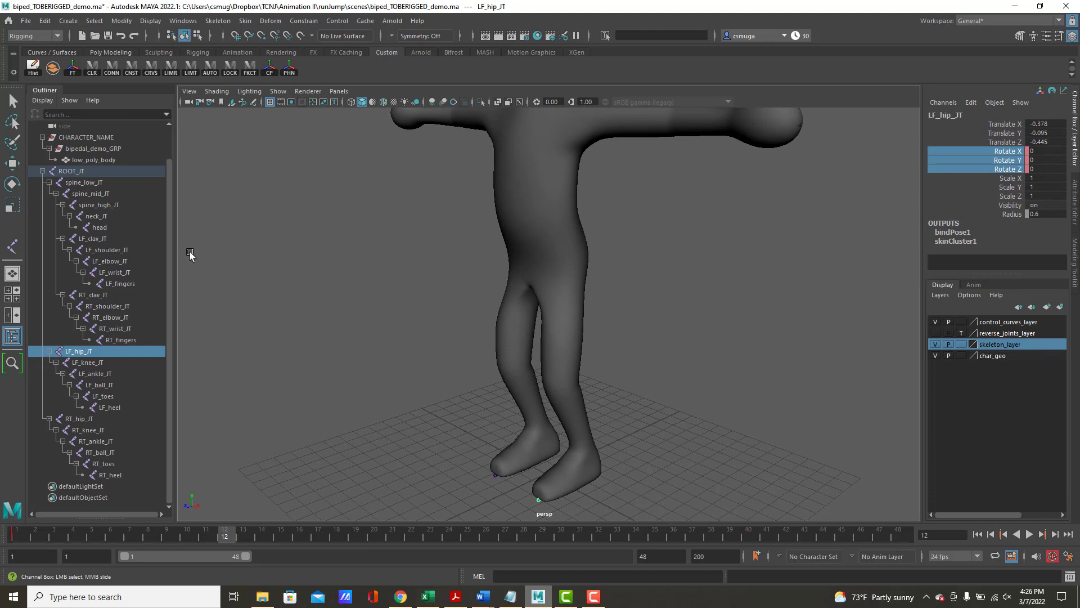
{"action": "left_click", "coordinate": [12, 184]}
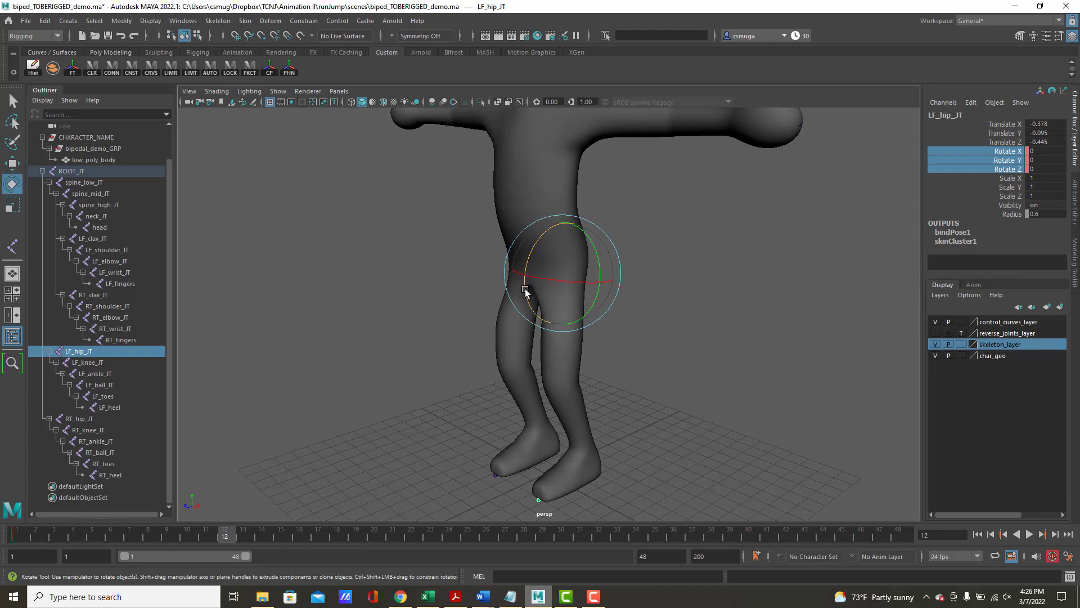
{"action": "left_click_drag", "start_coordinate": [525, 292], "coordinate": [527, 197]}
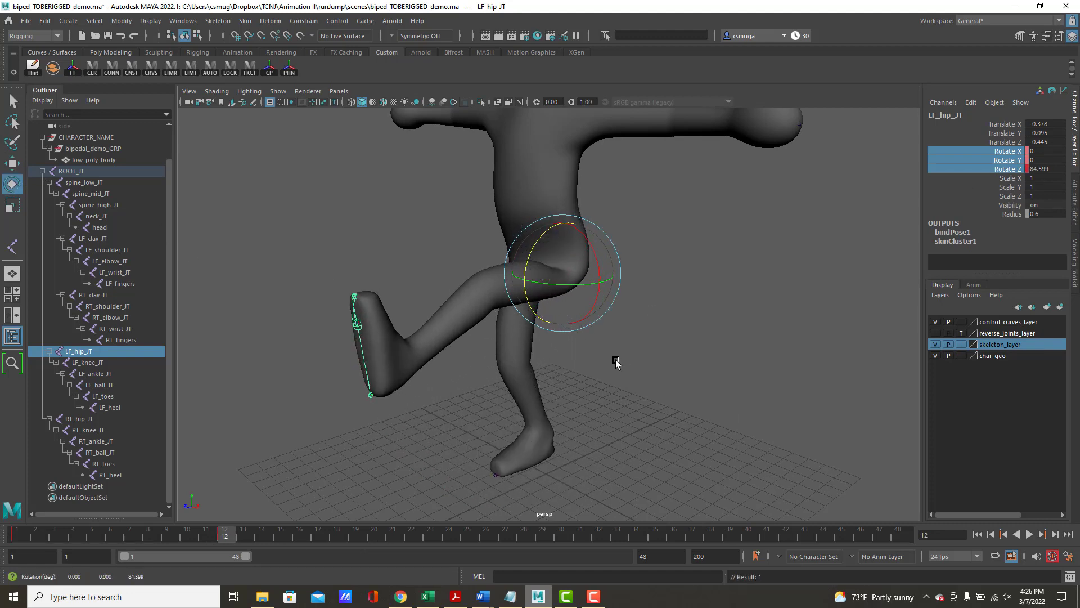
{"action": "left_click_drag", "start_coordinate": [545, 346], "coordinate": [641, 400], "text": "alt"}
{"action": "left_click_drag", "start_coordinate": [499, 382], "coordinate": [525, 397], "text": "alt"}
{"action": "mouse_move", "coordinate": [566, 248]}
{"action": "left_mouse_down"}
{"action": "mouse_move", "coordinate": [585, 241]}
{"action": "mouse_move", "coordinate": [565, 262]}
{"action": "mouse_move", "coordinate": [578, 238]}
{"action": "left_mouse_up"}
{"action": "left_click_drag", "start_coordinate": [692, 305], "coordinate": [632, 296], "text": "alt"}
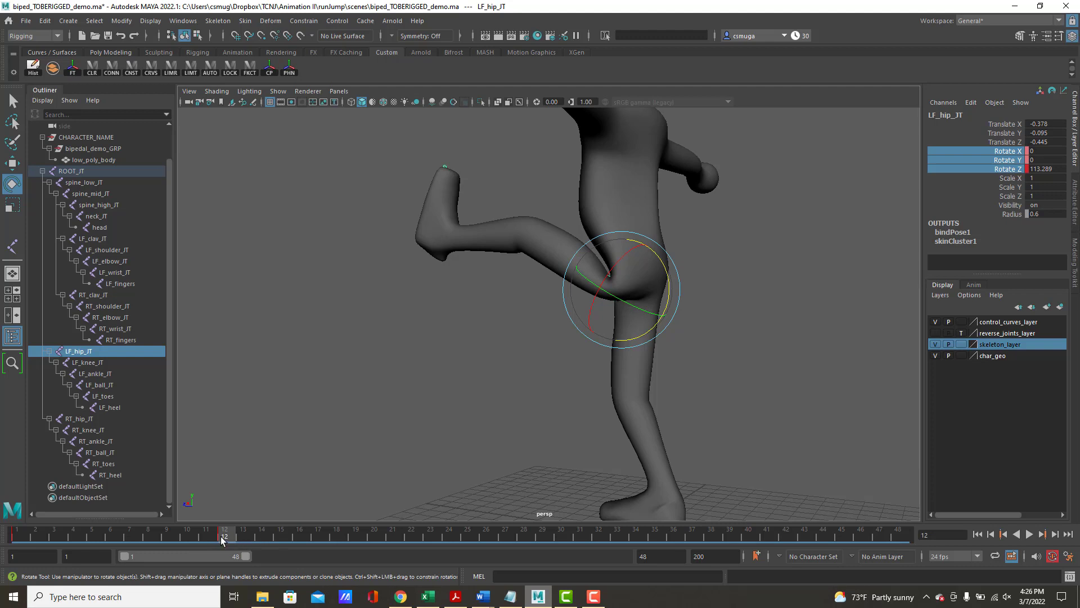
- Scrub and play the hip animation between frames 1 and 12 to check how the skin deforms
{"action": "left_click_drag", "start_coordinate": [223, 540], "coordinate": [20, 535]}
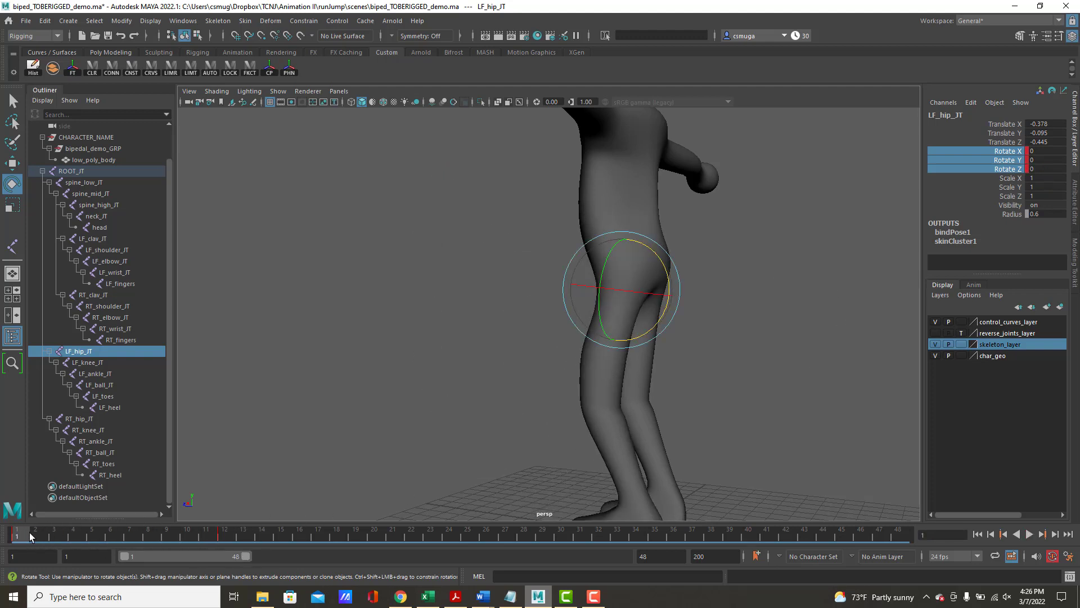
{"action": "key", "text": "alt+v"}
{"action": "key", "text": "alt+v"}
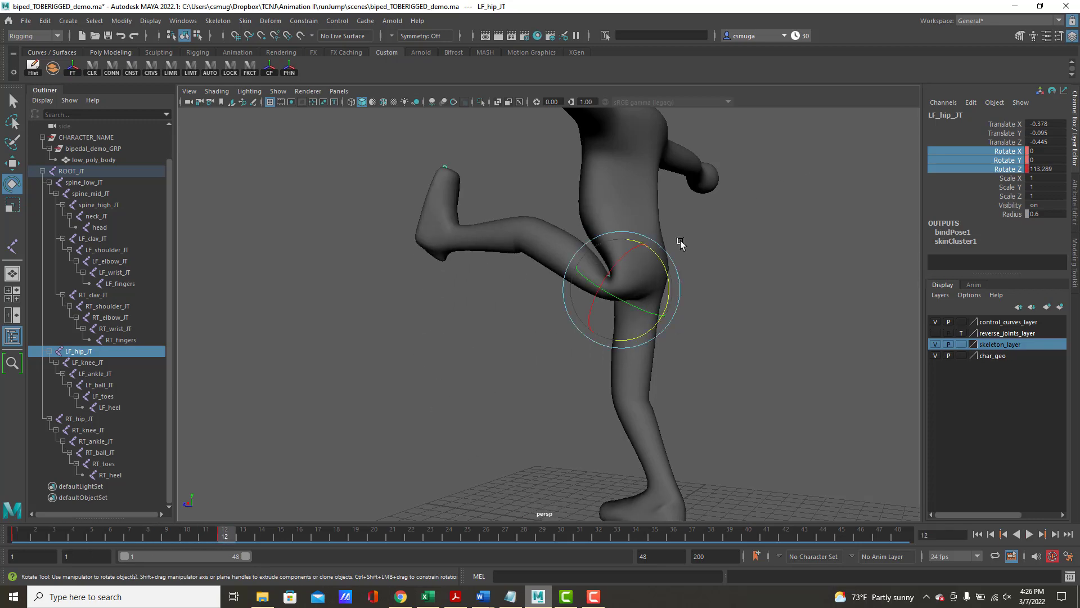
- Start the Paint Skin Weights Tool on low_poly_body and hide skeleton_layer
{"action": "left_click", "coordinate": [583, 202]}
{"action": "middle_click_drag", "start_coordinate": [666, 232], "coordinate": [640, 282], "text": "alt"}
{"action": "left_click_drag", "start_coordinate": [585, 265], "coordinate": [534, 265], "text": "alt"}
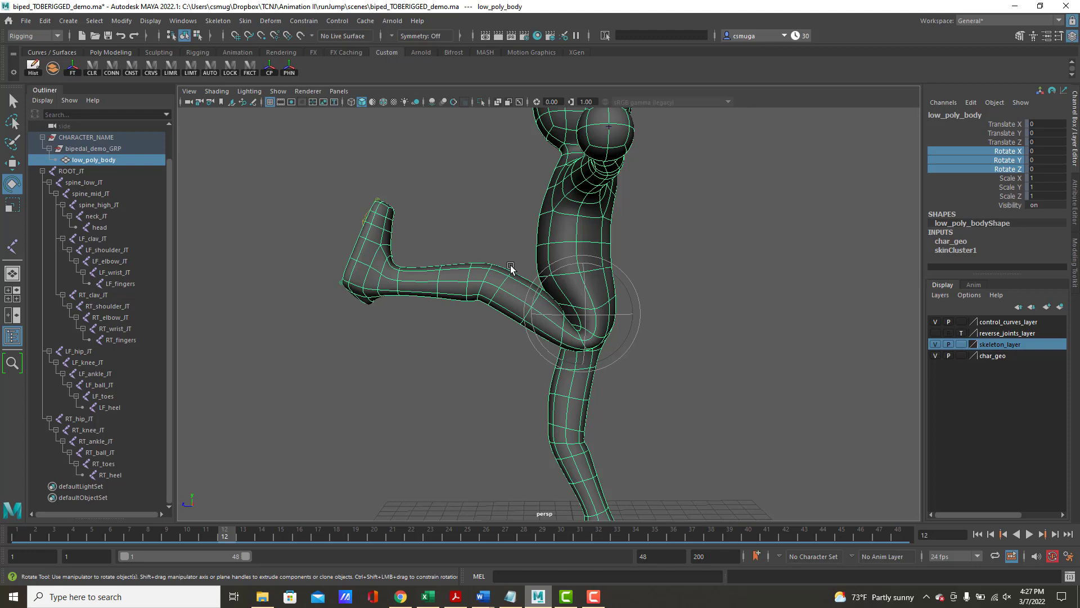
{"action": "left_click", "coordinate": [247, 21]}
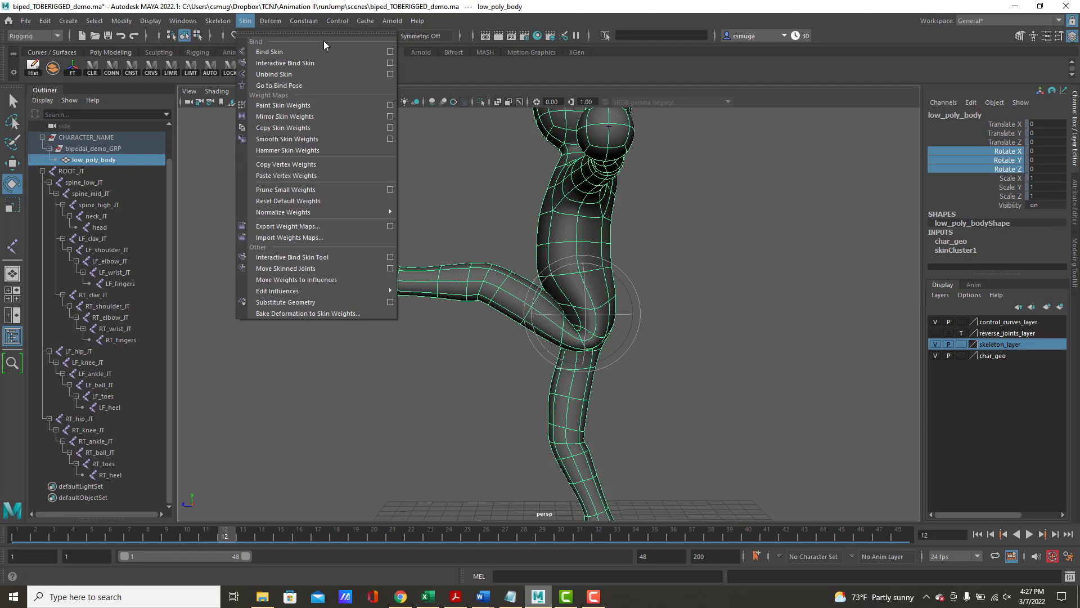
{"action": "left_click", "coordinate": [703, 265]}
{"action": "left_click_drag", "start_coordinate": [586, 254], "coordinate": [622, 265], "text": "alt"}
{"action": "left_click", "coordinate": [573, 240]}
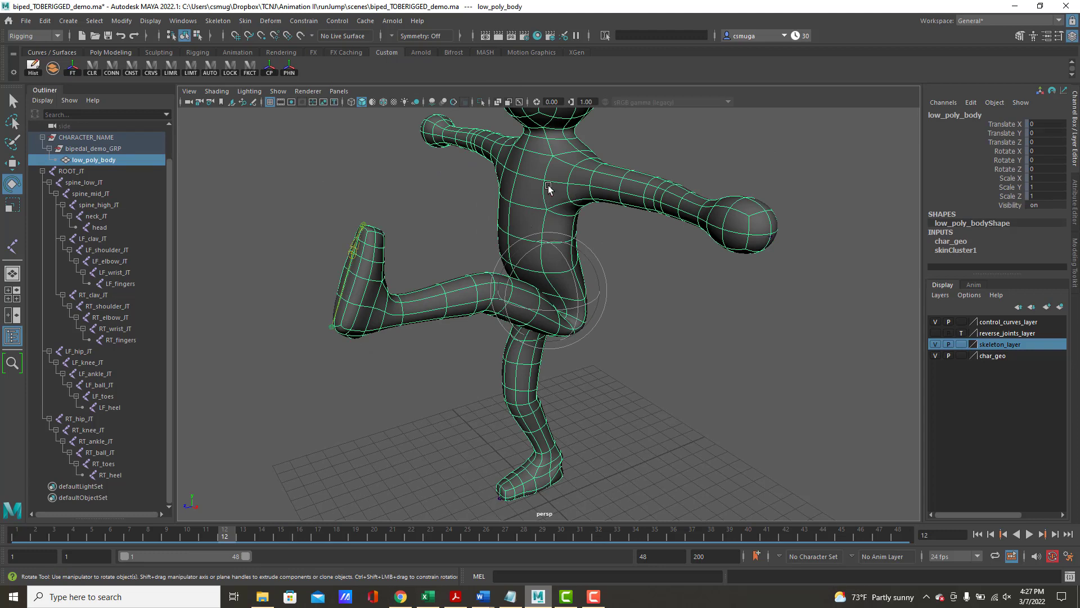
{"action": "right_click", "coordinate": [576, 218]}
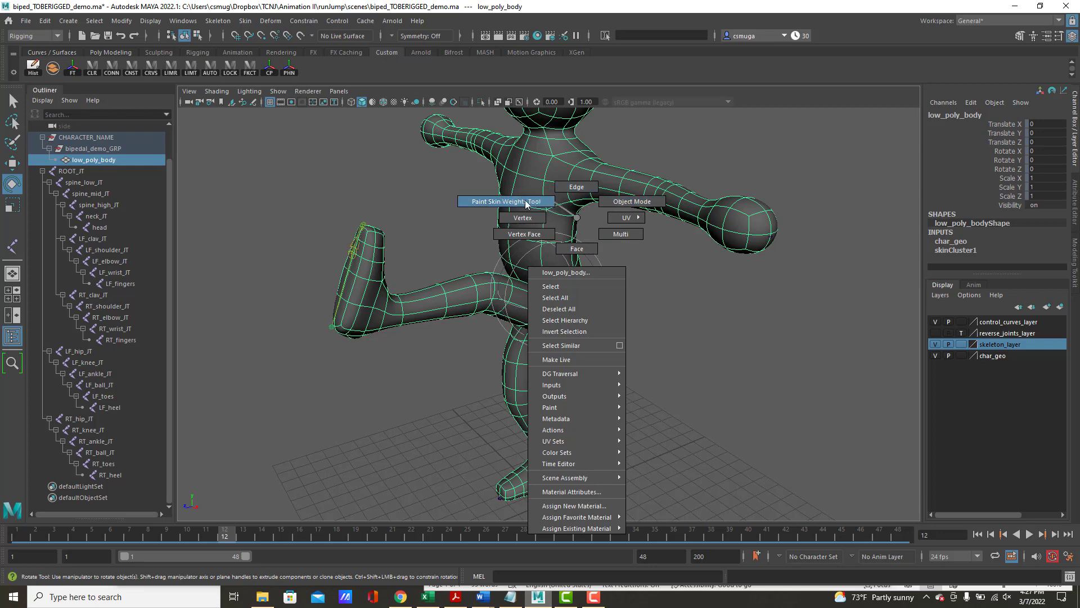
{"action": "right_click_drag", "start_coordinate": [509, 203], "coordinate": [537, 203]}
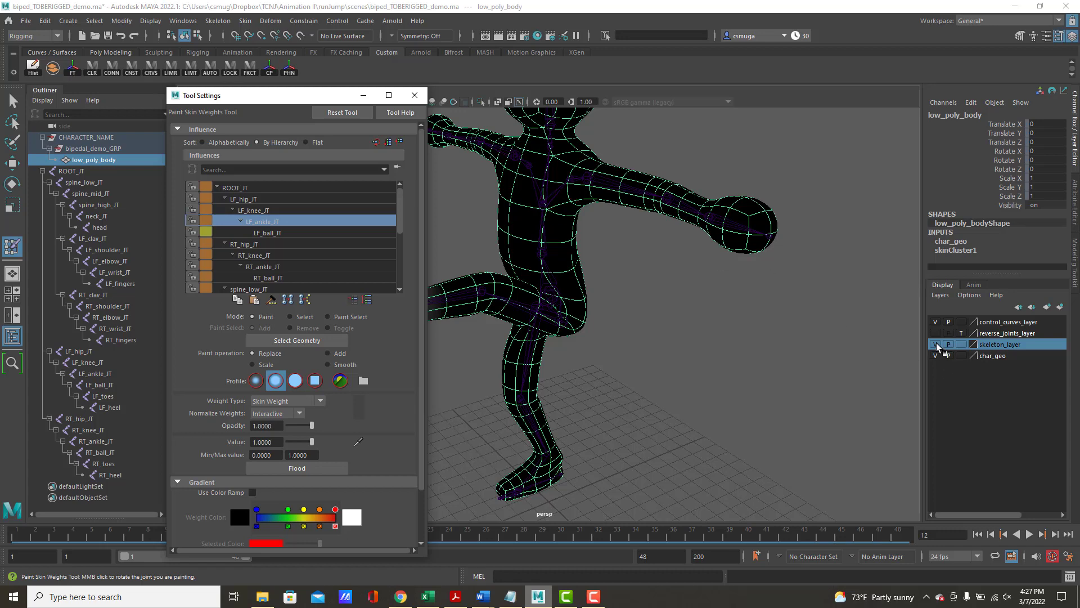
{"action": "left_click", "coordinate": [935, 345]}
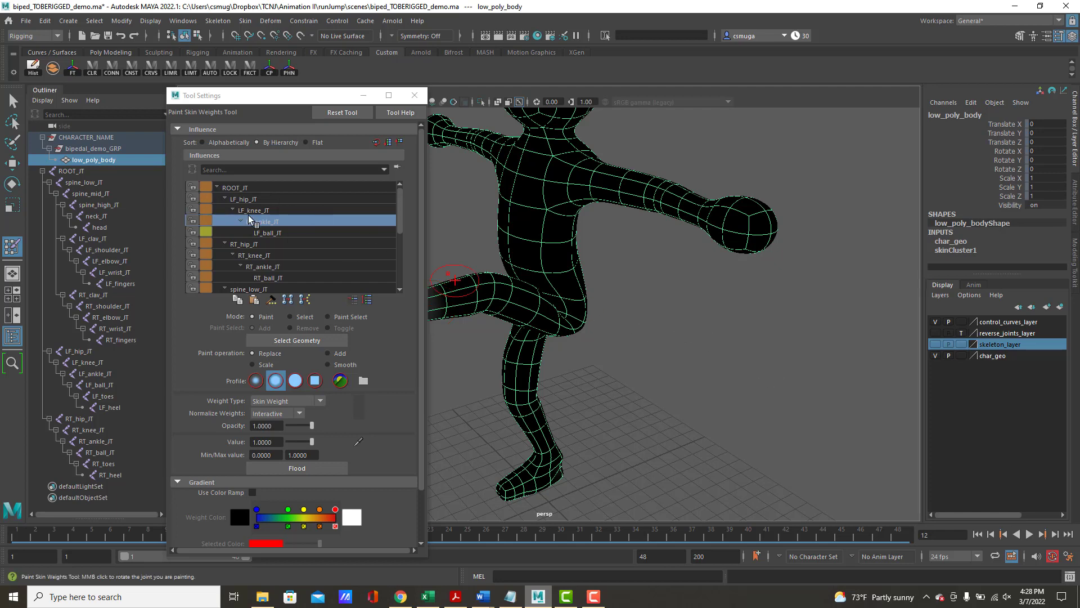
- Examine the body's weight maps for the root joint and the left hip, knee, ankle and ball joints
{"action": "left_click_drag", "start_coordinate": [560, 285], "coordinate": [728, 285], "text": "alt"}
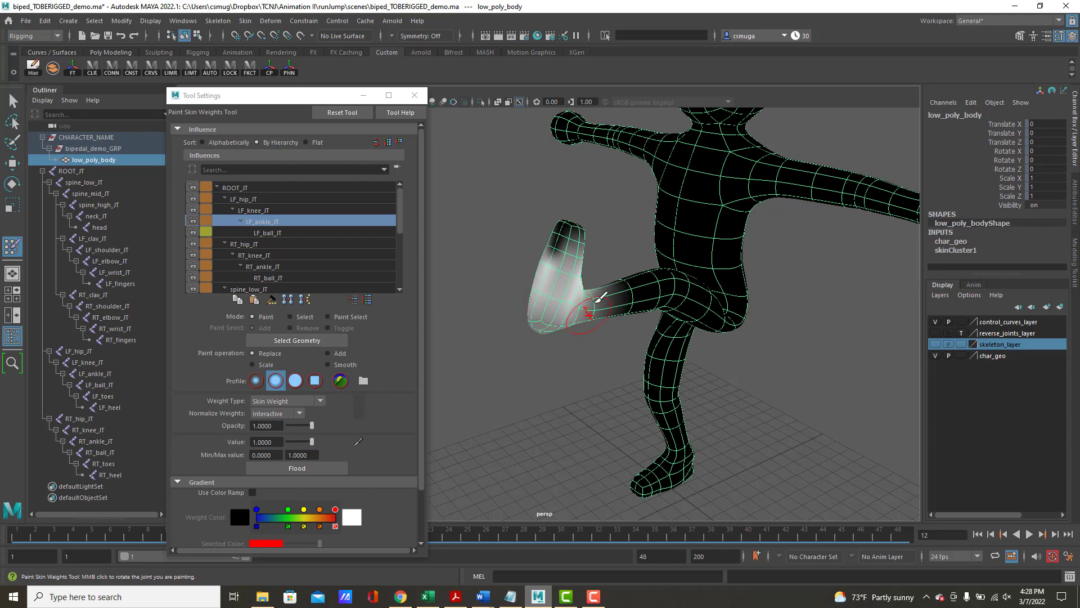
{"action": "left_click", "coordinate": [238, 189]}
{"action": "left_click_drag", "start_coordinate": [794, 313], "coordinate": [714, 293], "text": "alt"}
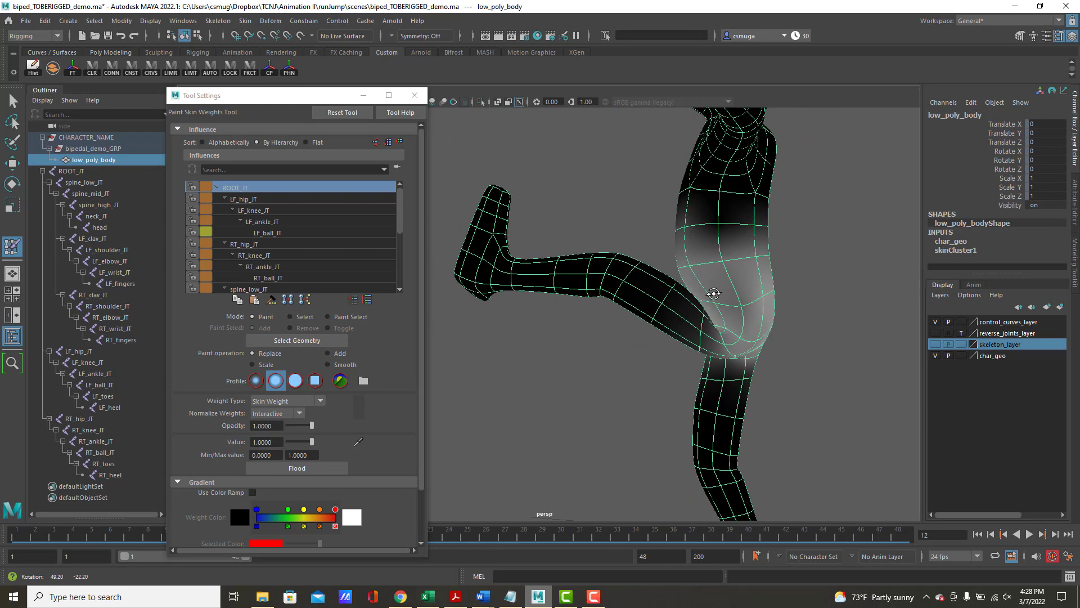
{"action": "left_click", "coordinate": [248, 200]}
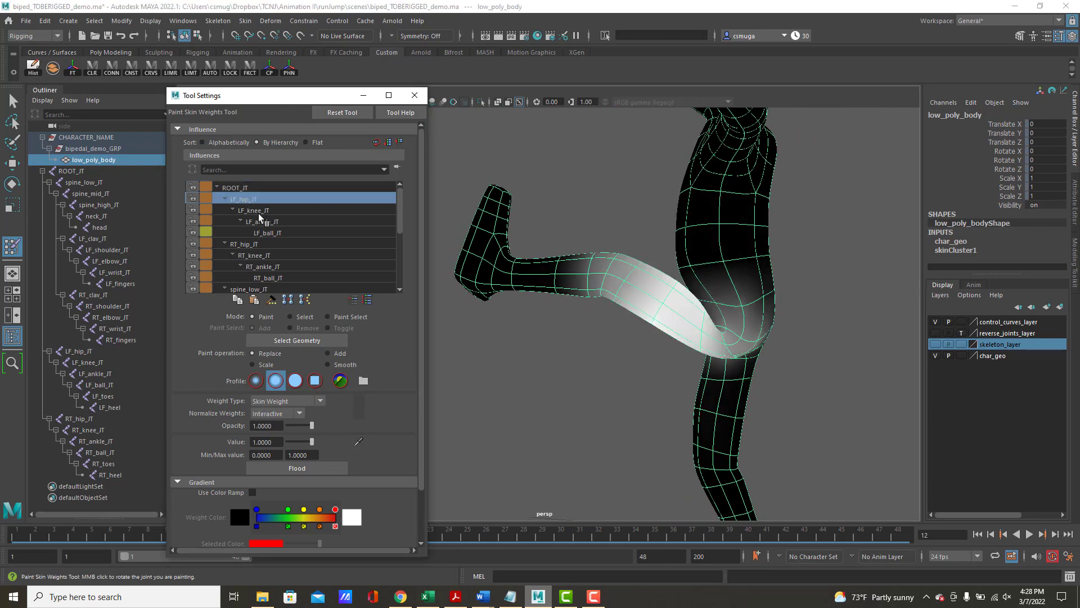
{"action": "left_click", "coordinate": [256, 211]}
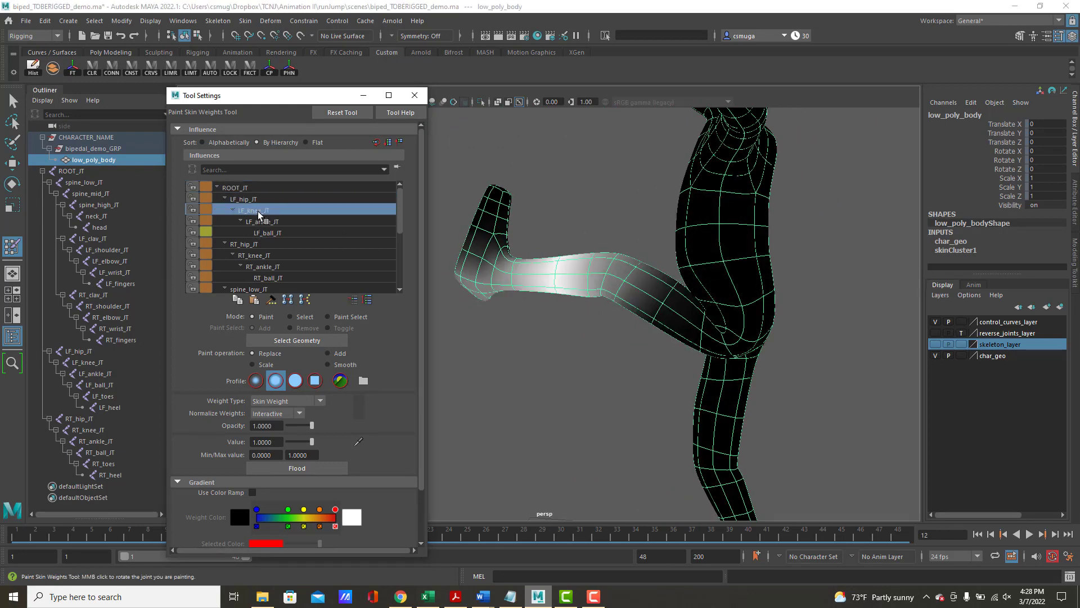
{"action": "left_click", "coordinate": [260, 223]}
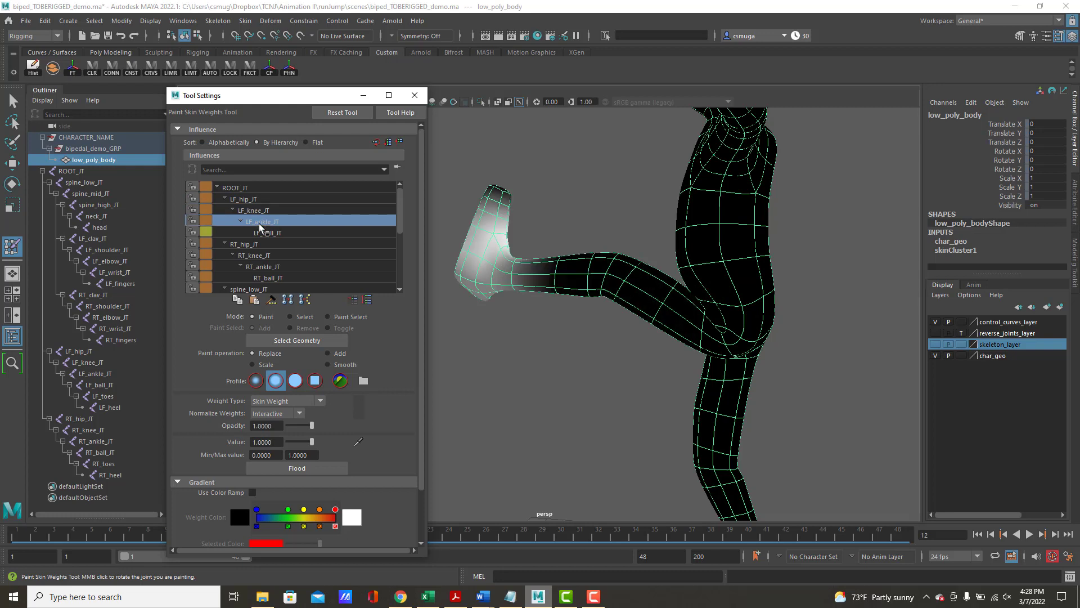
{"action": "left_click", "coordinate": [264, 234]}
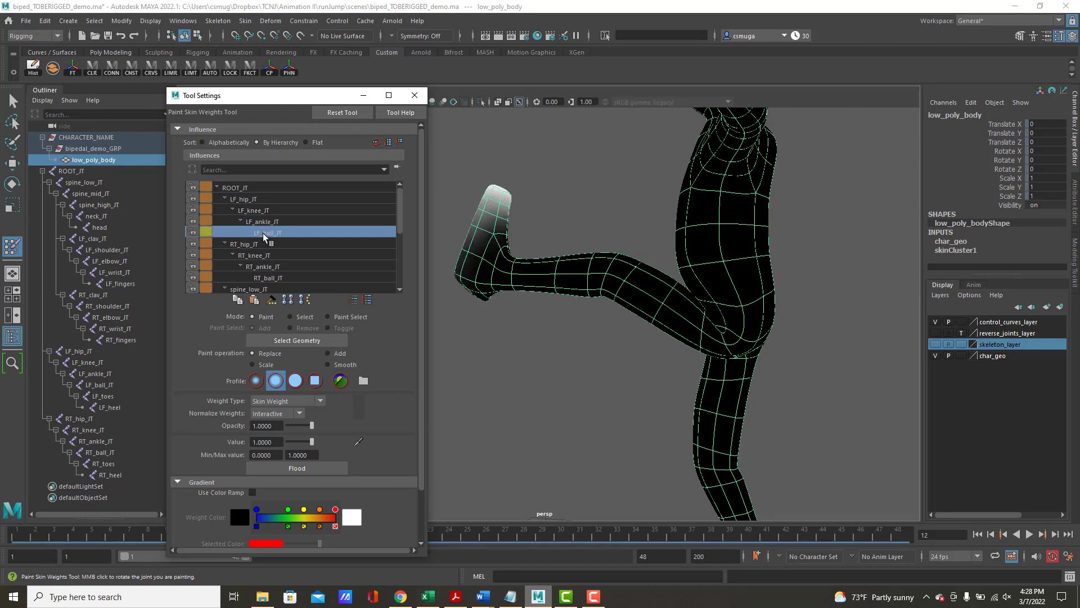
{"action": "left_click", "coordinate": [263, 222]}
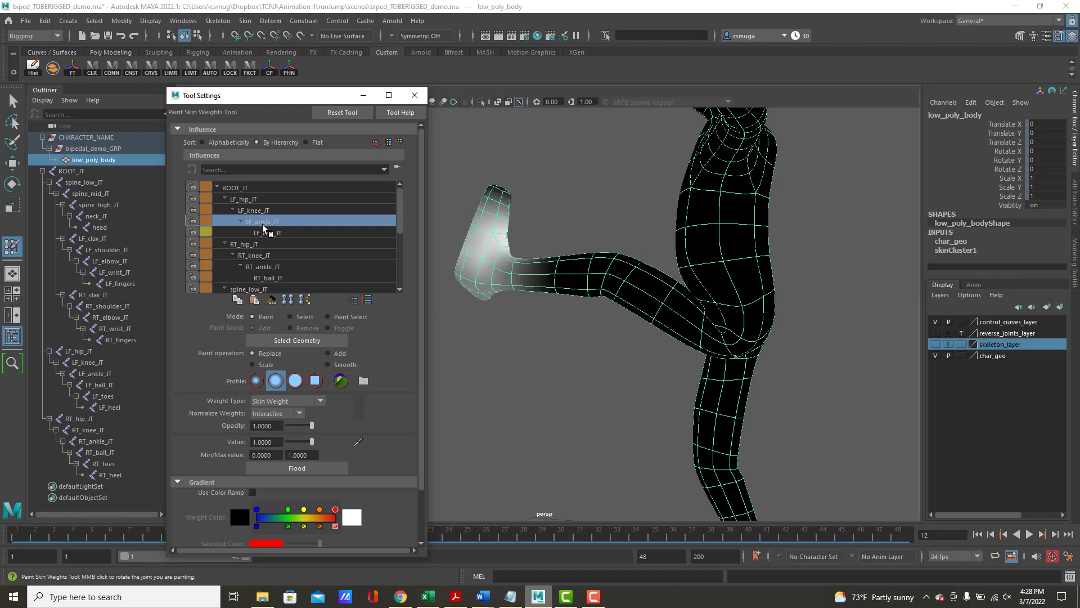
- Paint LF_knee_JT's influence on the left lower leg just below the knee, using Replace with a value of 1
{"action": "left_click", "coordinate": [254, 211]}
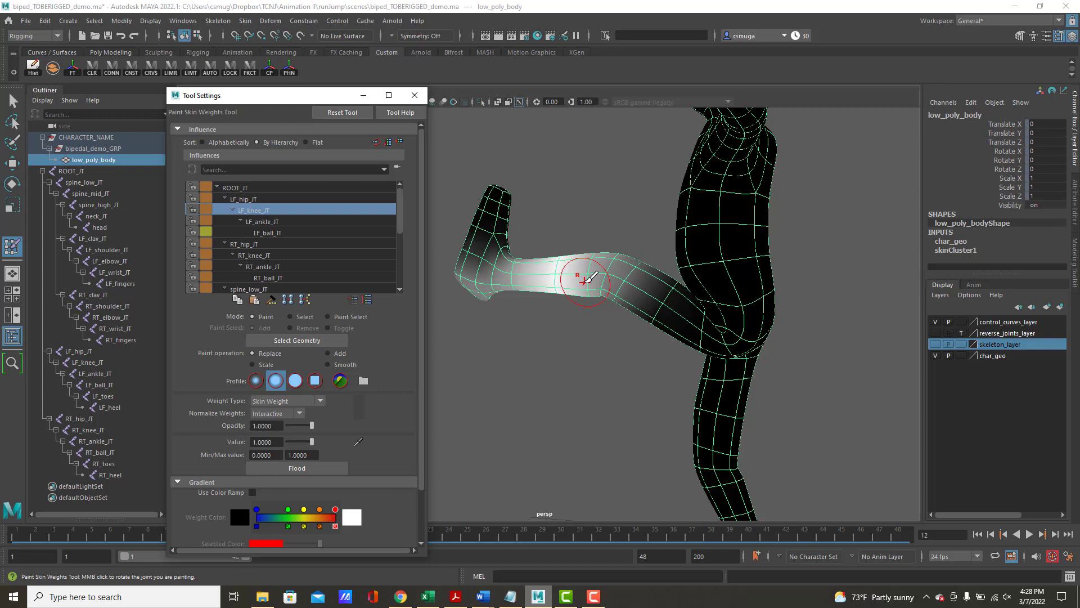
{"action": "mouse_move", "coordinate": [566, 262]}
{"action": "left_mouse_down"}
{"action": "mouse_move", "coordinate": [560, 252]}
{"action": "mouse_move", "coordinate": [551, 289]}
{"action": "left_mouse_up"}
- Select a vertex on the left lower leg and open the Component Editor to check its smooth skin weights
{"action": "left_click", "coordinate": [12, 102]}
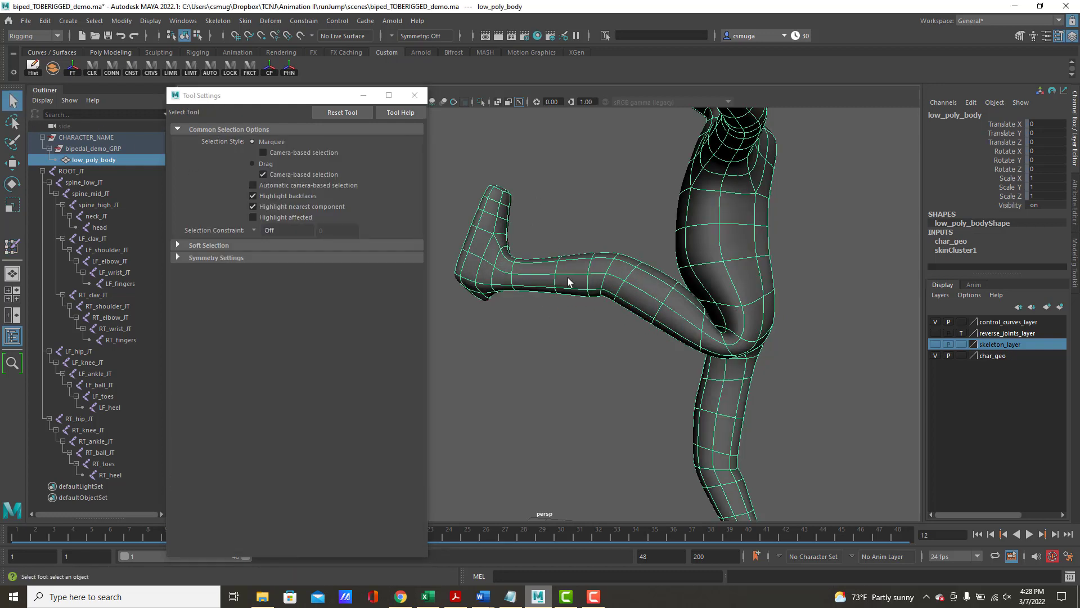
{"action": "right_click_drag", "start_coordinate": [568, 278], "coordinate": [522, 282]}
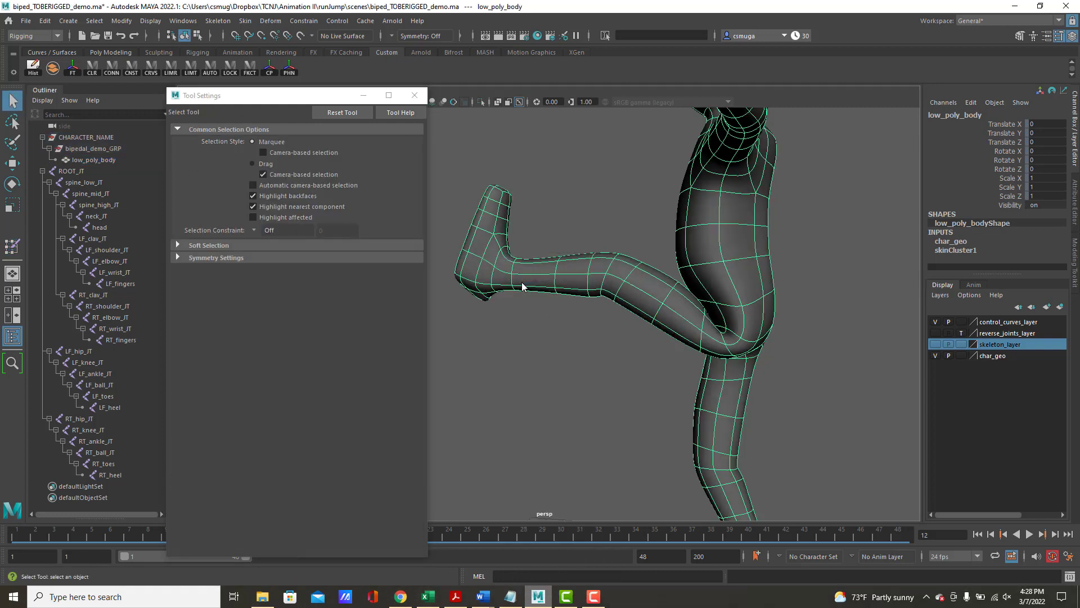
{"action": "left_click", "coordinate": [555, 275]}
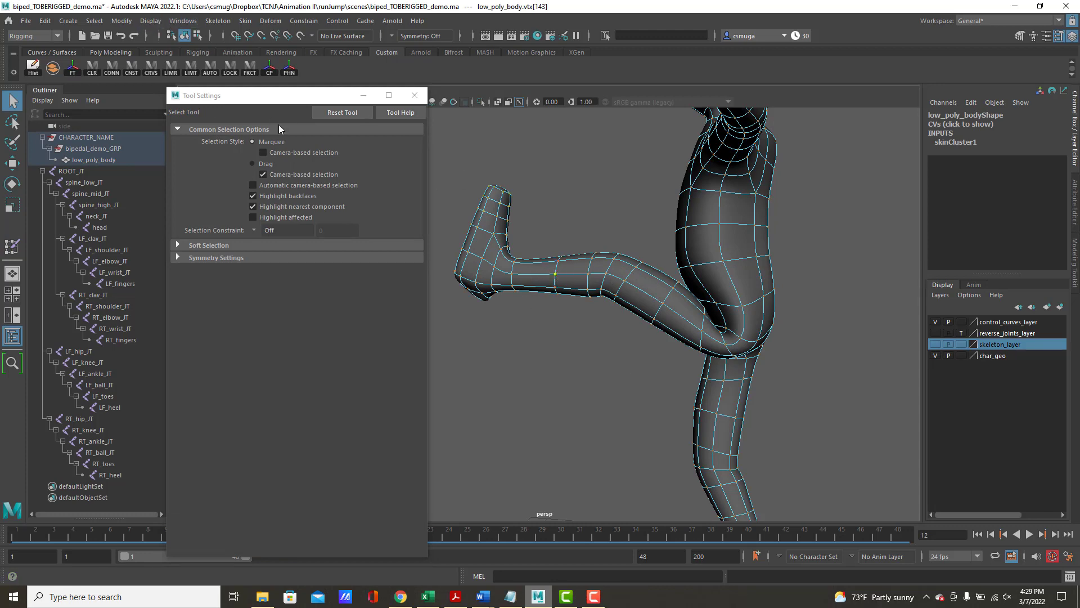
{"action": "left_click", "coordinate": [184, 21]}
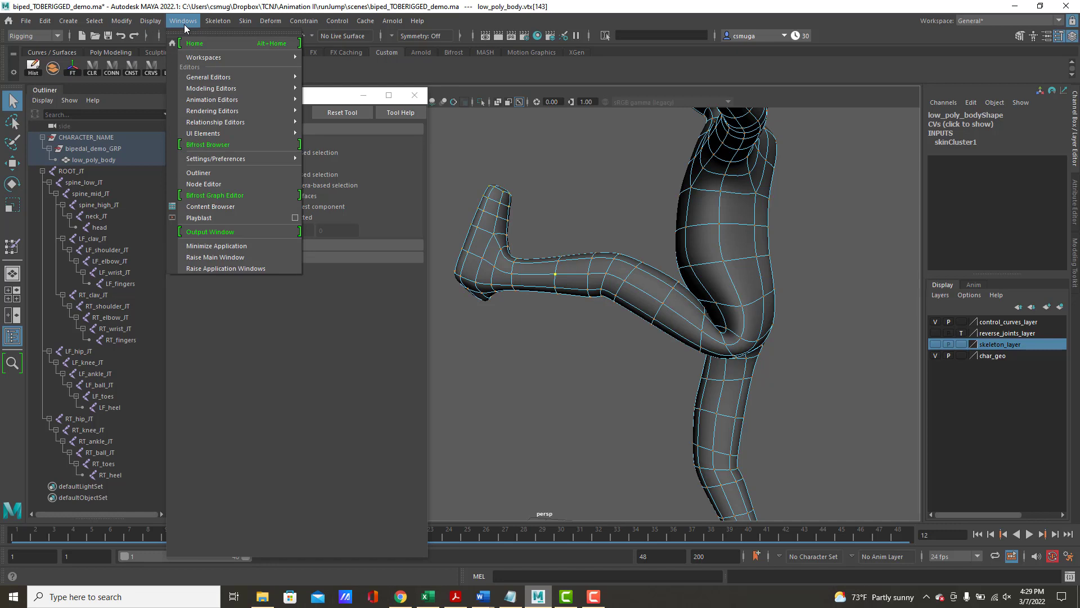
{"action": "mouse_move", "coordinate": [189, 77]}
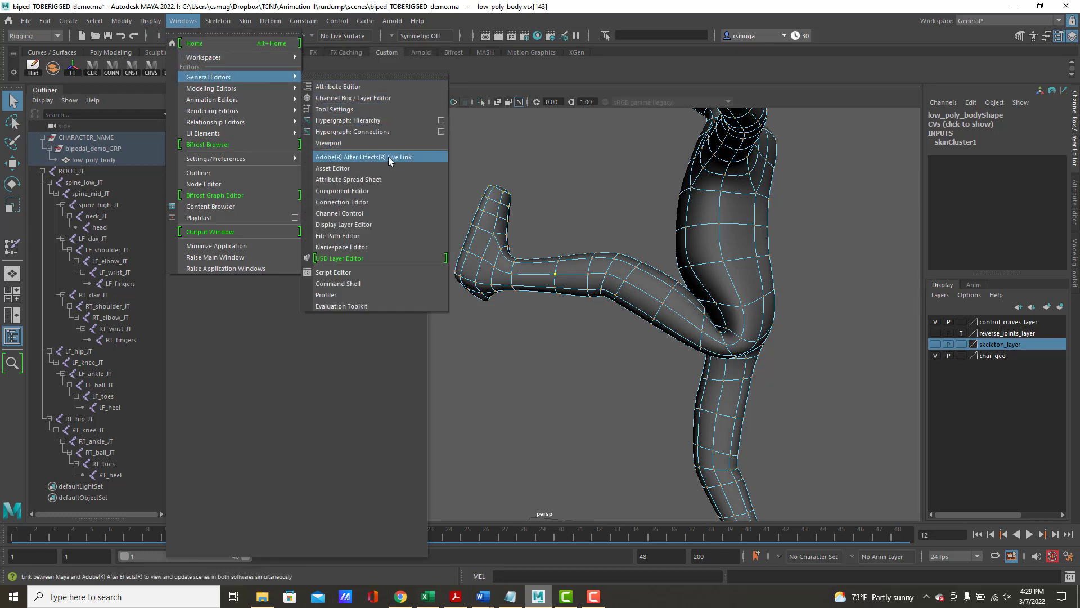
{"action": "left_click", "coordinate": [366, 191]}
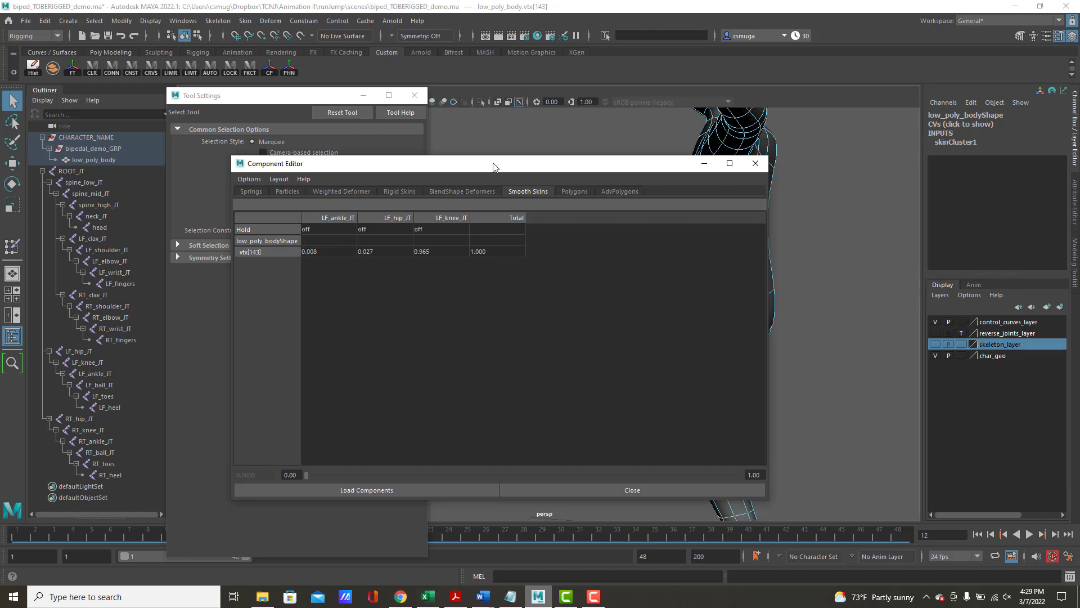
- Move the Component Editor clear of the leg and check the smooth skin weights of a vertex just above the left knee
{"action": "left_click_drag", "start_coordinate": [493, 166], "coordinate": [665, 306]}
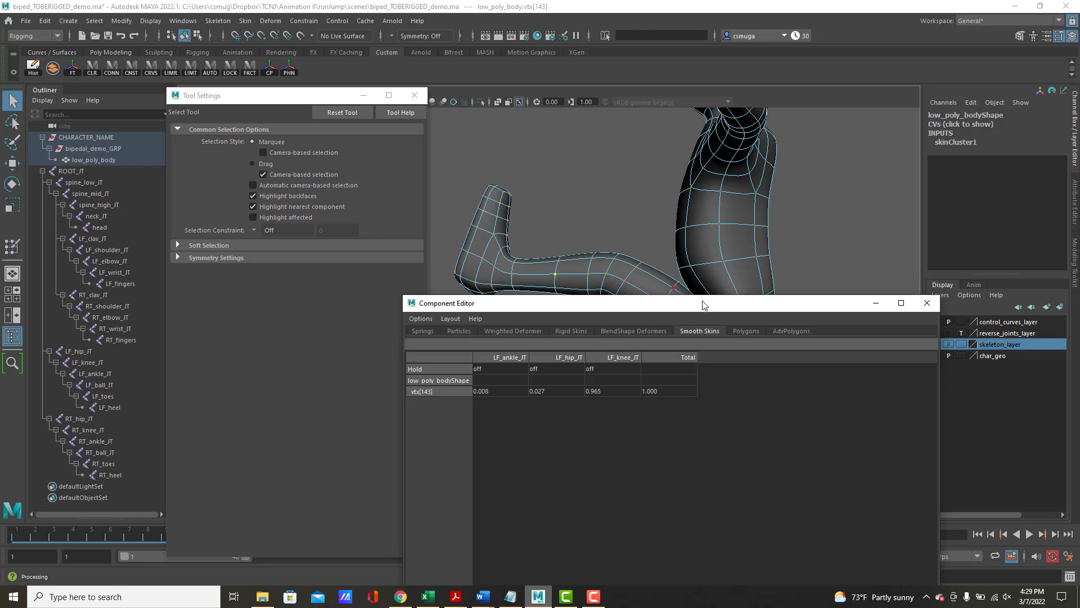
{"action": "left_click_drag", "start_coordinate": [724, 306], "coordinate": [744, 350]}
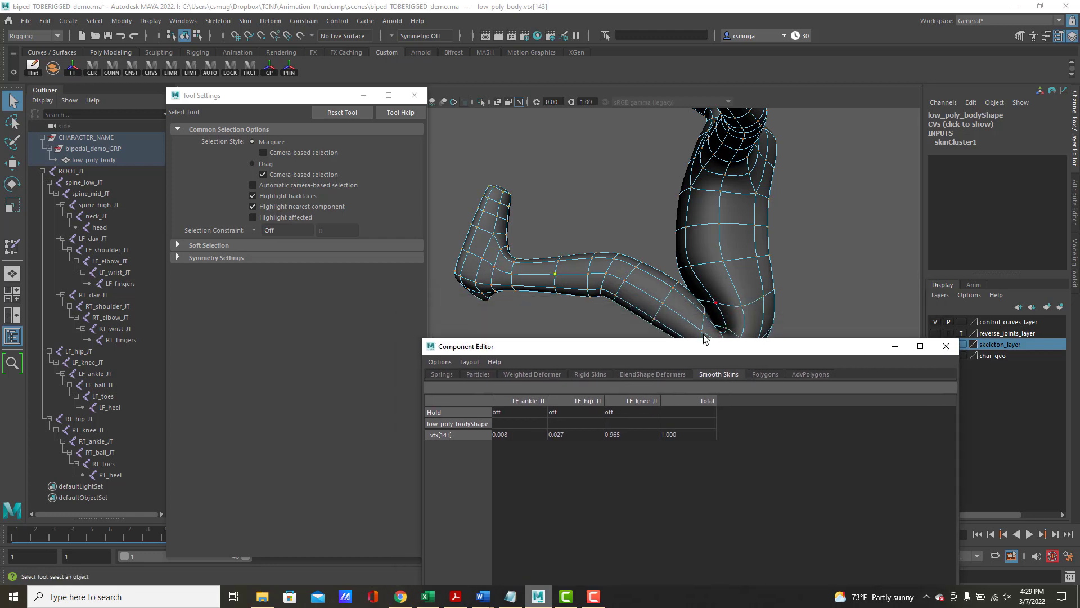
{"action": "left_click", "coordinate": [626, 280]}
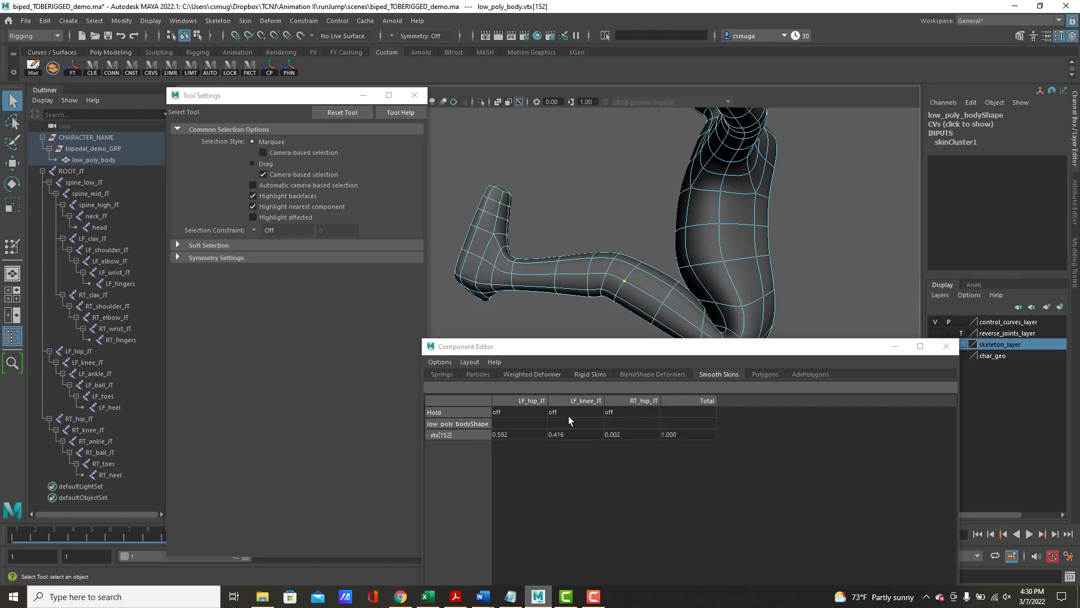
- Resume the Paint Skin Weights Tool on low_poly_body and brush LF_knee_JT's influence on the left lower leg below the knee
{"action": "left_click_drag", "start_coordinate": [644, 353], "coordinate": [293, 314]}
{"action": "left_click", "coordinate": [686, 299]}
{"action": "mouse_move", "coordinate": [672, 286]}
{"action": "right_mouse_down"}
{"action": "mouse_move", "coordinate": [689, 300]}
{"action": "mouse_move", "coordinate": [733, 274]}
{"action": "right_mouse_up"}
{"action": "right_click_drag", "start_coordinate": [666, 286], "coordinate": [589, 259]}
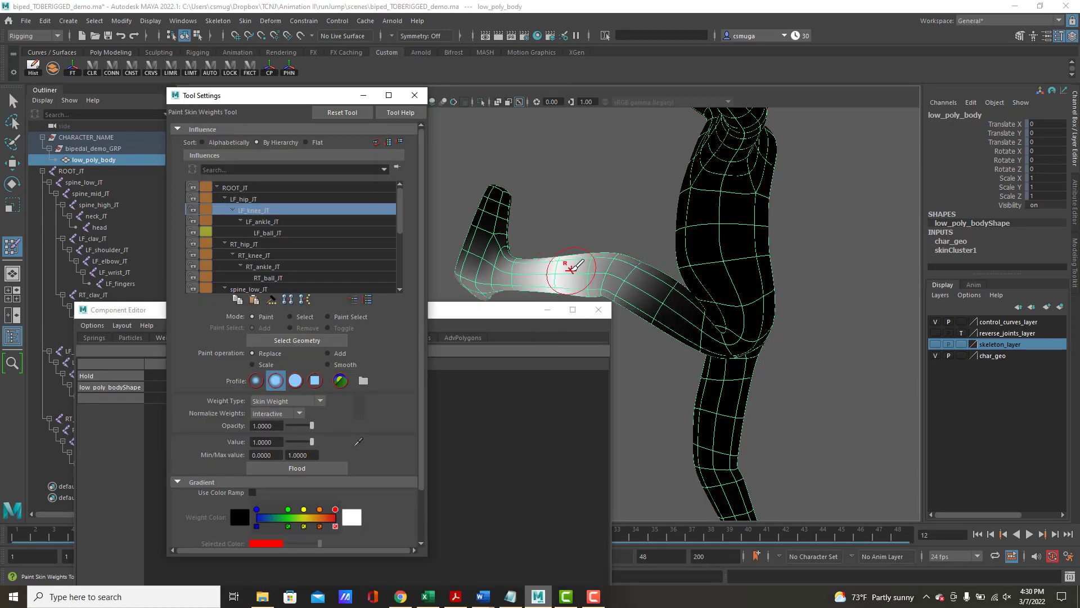
{"action": "mouse_move", "coordinate": [571, 269]}
{"action": "left_mouse_down"}
{"action": "mouse_move", "coordinate": [582, 281]}
{"action": "mouse_move", "coordinate": [590, 264]}
{"action": "left_mouse_up"}
{"action": "left_click_drag", "start_coordinate": [777, 301], "coordinate": [736, 258], "text": "alt"}
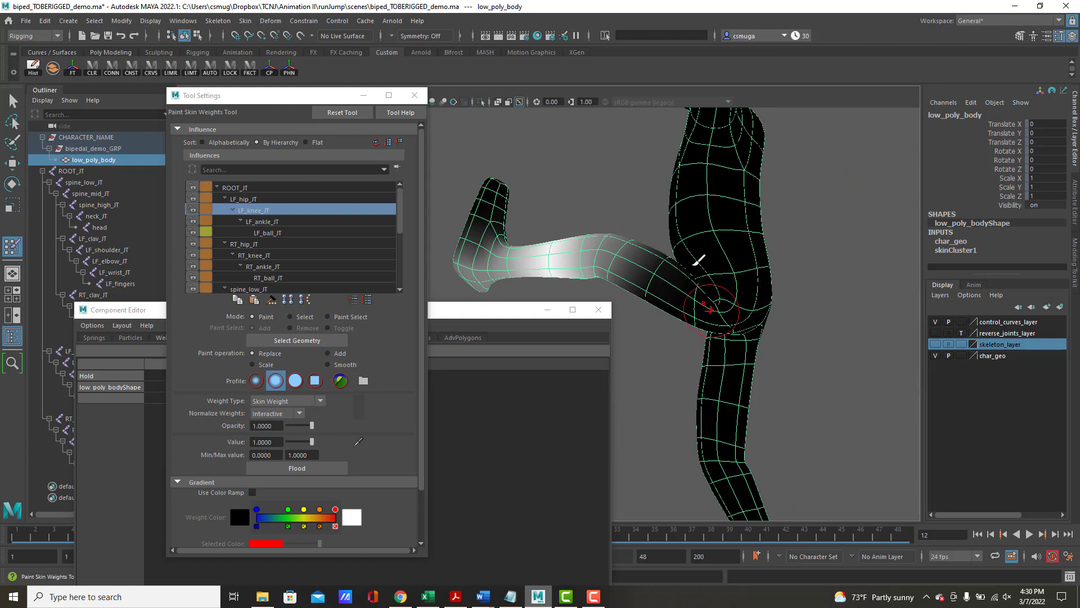
- Leave weight painting, move the open windows clear of the legs, and return the animation to frame 1
{"action": "left_click_drag", "start_coordinate": [501, 317], "coordinate": [459, 201]}
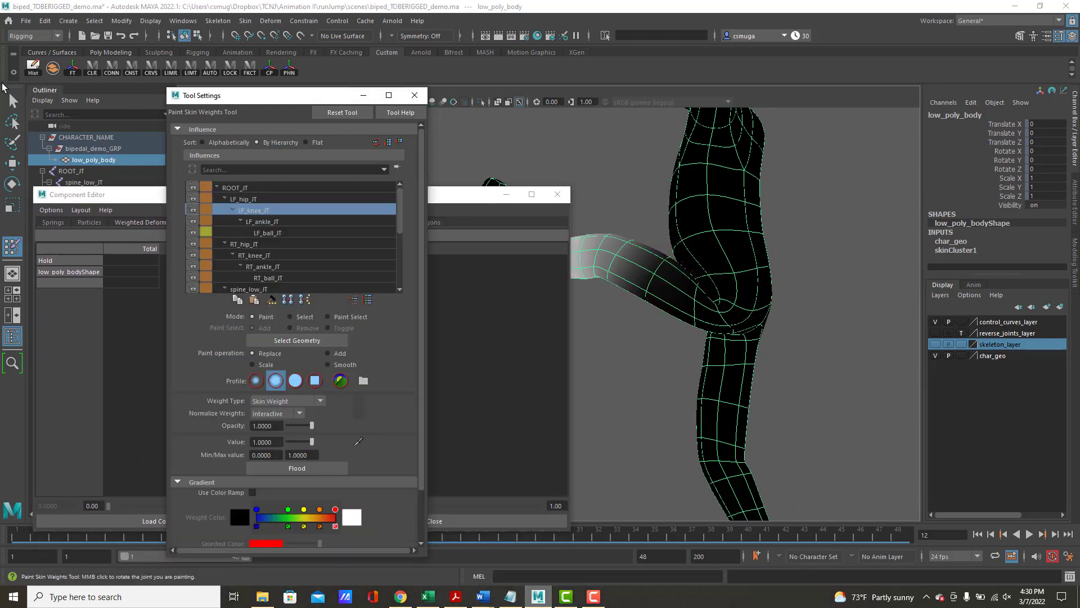
{"action": "key", "text": "q"}
{"action": "middle_click_drag", "start_coordinate": [682, 275], "coordinate": [772, 271], "text": "alt"}
{"action": "mouse_move", "coordinate": [772, 271]}
{"action": "left_mouse_down", "text": "alt"}
{"action": "mouse_move", "coordinate": [752, 287]}
{"action": "mouse_move", "coordinate": [820, 315]}
{"action": "mouse_move", "coordinate": [757, 286]}
{"action": "left_mouse_up", "text": "alt"}
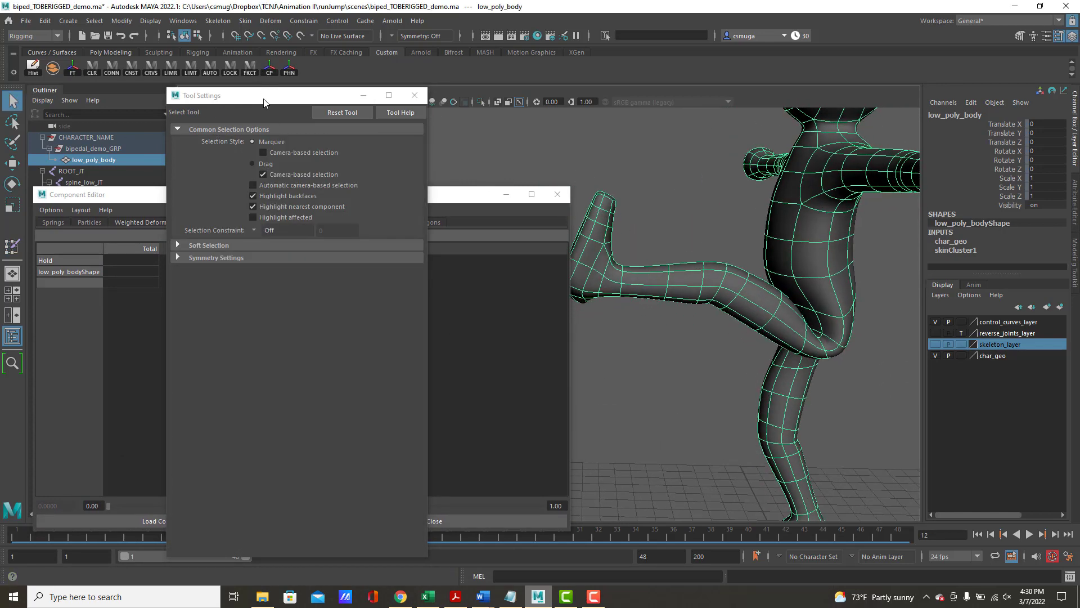
{"action": "left_click_drag", "start_coordinate": [261, 93], "coordinate": [259, 63]}
{"action": "left_click_drag", "start_coordinate": [222, 535], "coordinate": [17, 535]}
{"action": "middle_click_drag", "start_coordinate": [825, 264], "coordinate": [802, 258], "text": "alt"}
{"action": "left_click_drag", "start_coordinate": [802, 258], "coordinate": [820, 251], "text": "alt"}
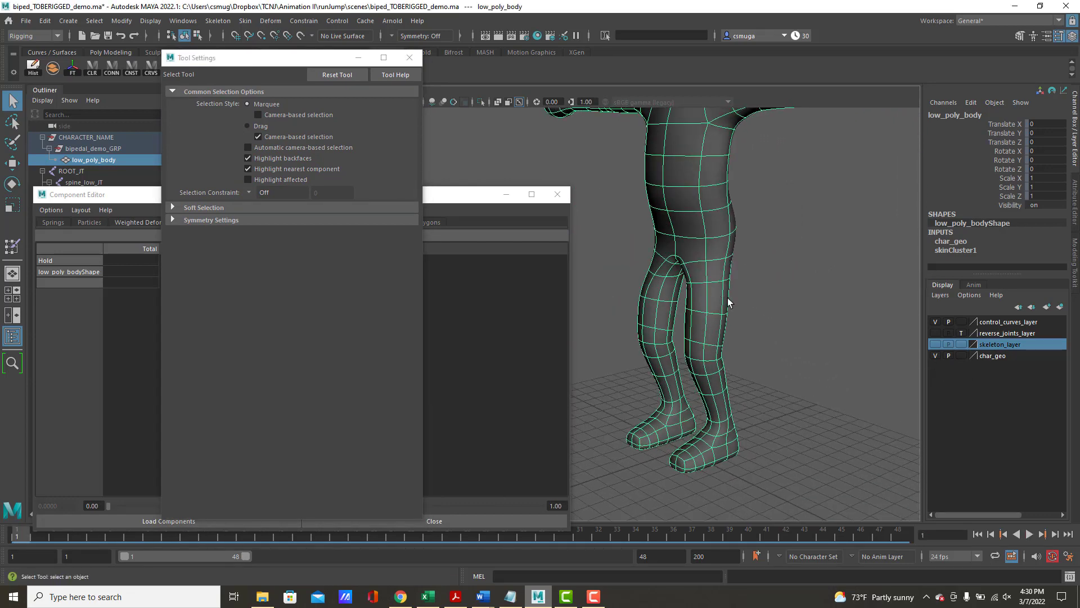
- Select three edge loops around the left thigh, from just below the crotch to just above the knee
{"action": "left_click_drag", "start_coordinate": [721, 299], "coordinate": [692, 316], "text": "alt"}
{"action": "right_click_drag", "start_coordinate": [692, 315], "coordinate": [760, 315], "text": "alt"}
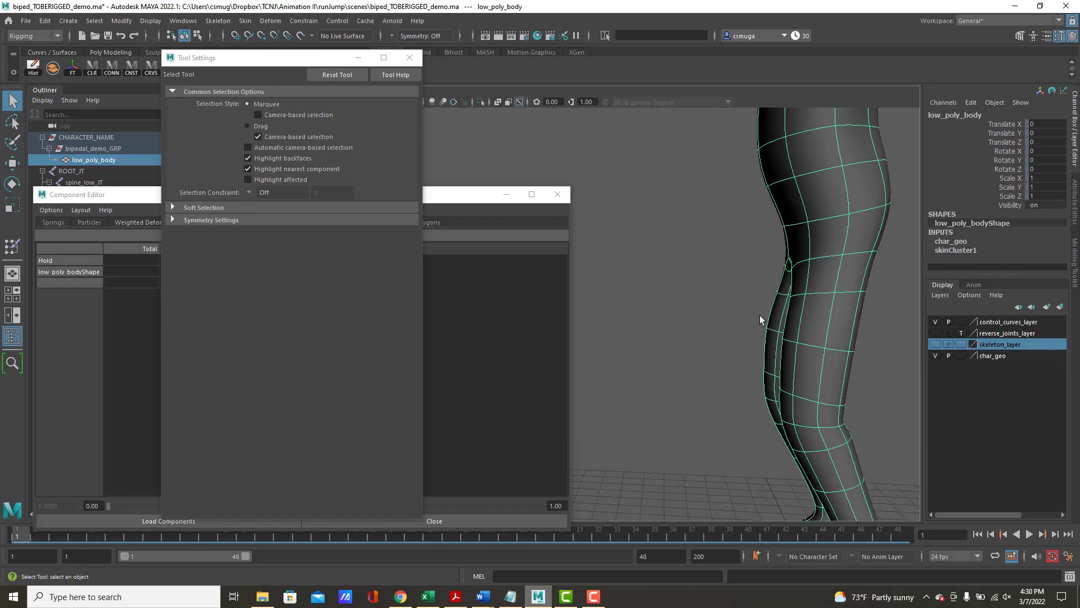
{"action": "middle_click_drag", "start_coordinate": [759, 315], "coordinate": [701, 340], "text": "alt"}
{"action": "left_click_drag", "start_coordinate": [701, 340], "coordinate": [750, 328], "text": "alt"}
{"action": "middle_click_drag", "start_coordinate": [750, 328], "coordinate": [719, 307], "text": "alt"}
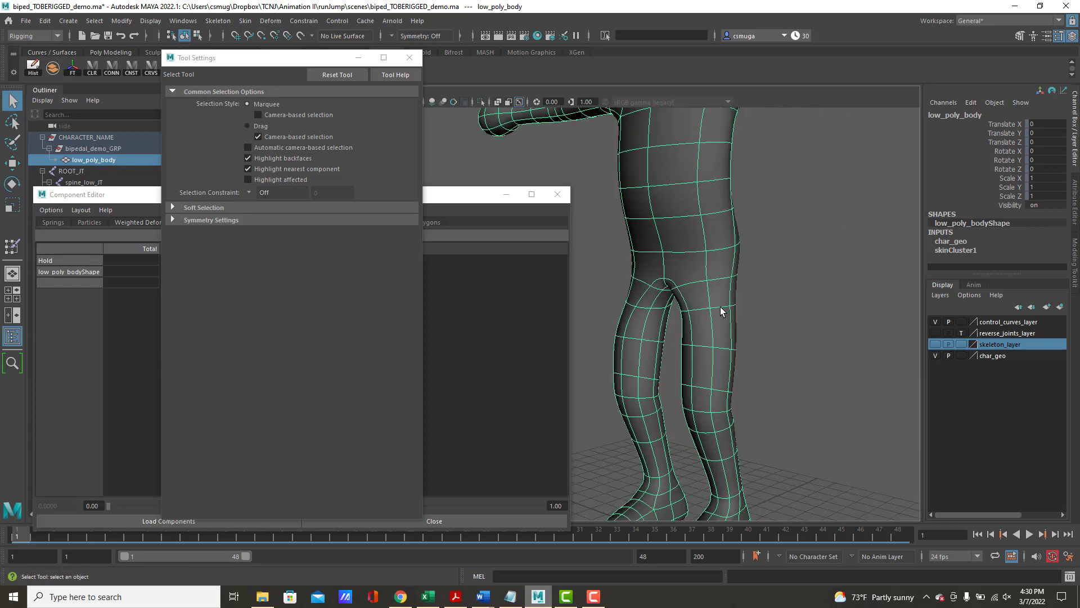
{"action": "mouse_move", "coordinate": [721, 286]}
{"action": "right_mouse_down"}
{"action": "mouse_move", "coordinate": [721, 296]}
{"action": "mouse_move", "coordinate": [689, 274]}
{"action": "mouse_move", "coordinate": [677, 297]}
{"action": "mouse_move", "coordinate": [711, 261]}
{"action": "right_mouse_up"}
{"action": "double_click", "coordinate": [726, 308]}
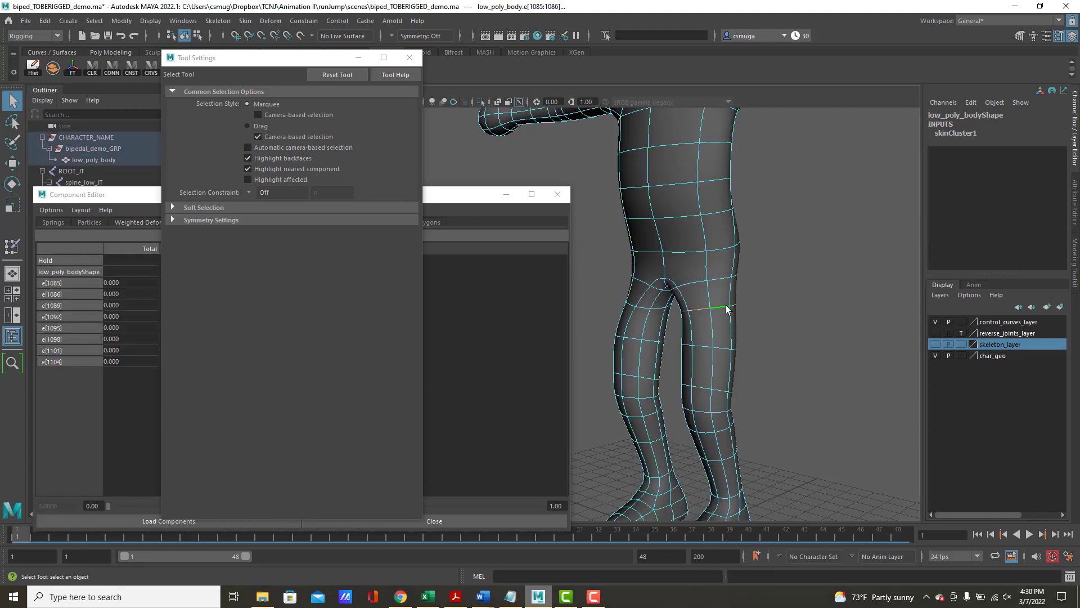
{"action": "double_click", "coordinate": [721, 349], "text": "shift"}
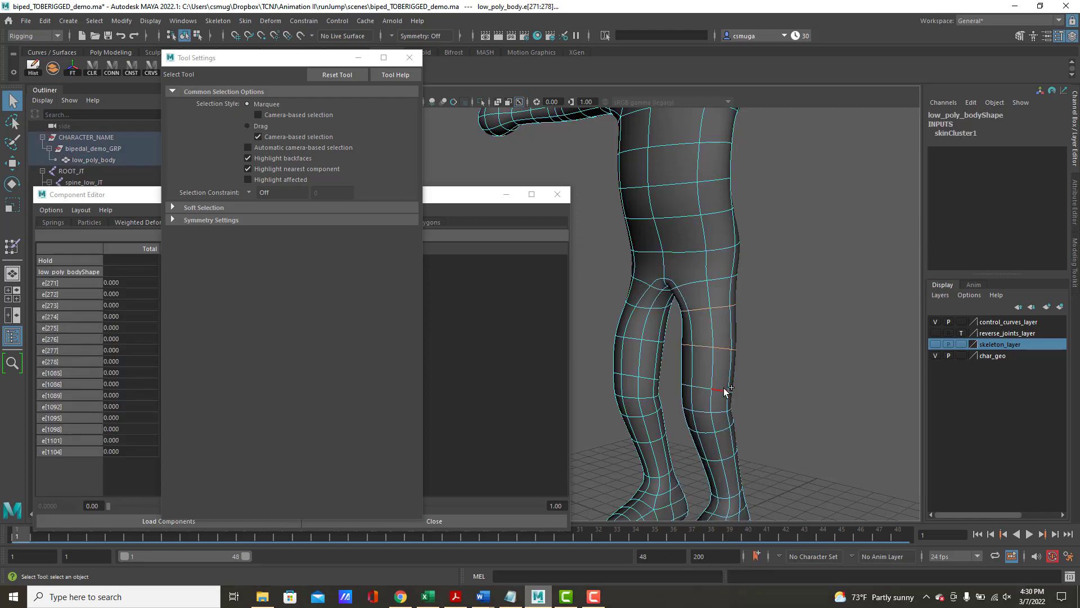
{"action": "double_click", "coordinate": [726, 390], "text": "shift"}
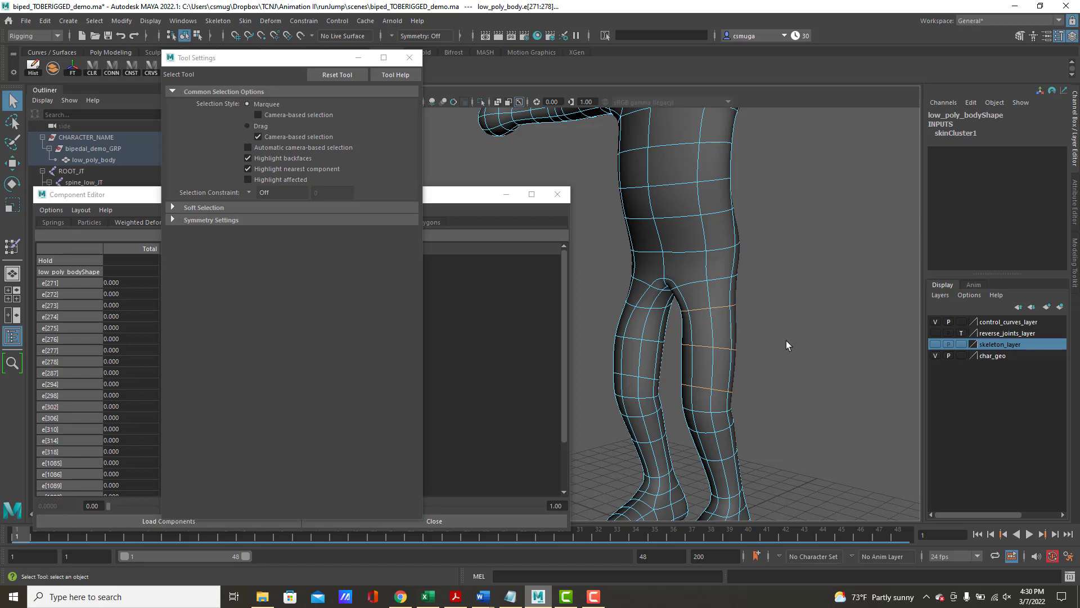
- Convert the selected thigh edge loops to vertices and review their smooth skin weights in the Component Editor
{"action": "left_click_drag", "start_coordinate": [806, 339], "coordinate": [827, 345], "text": "alt"}
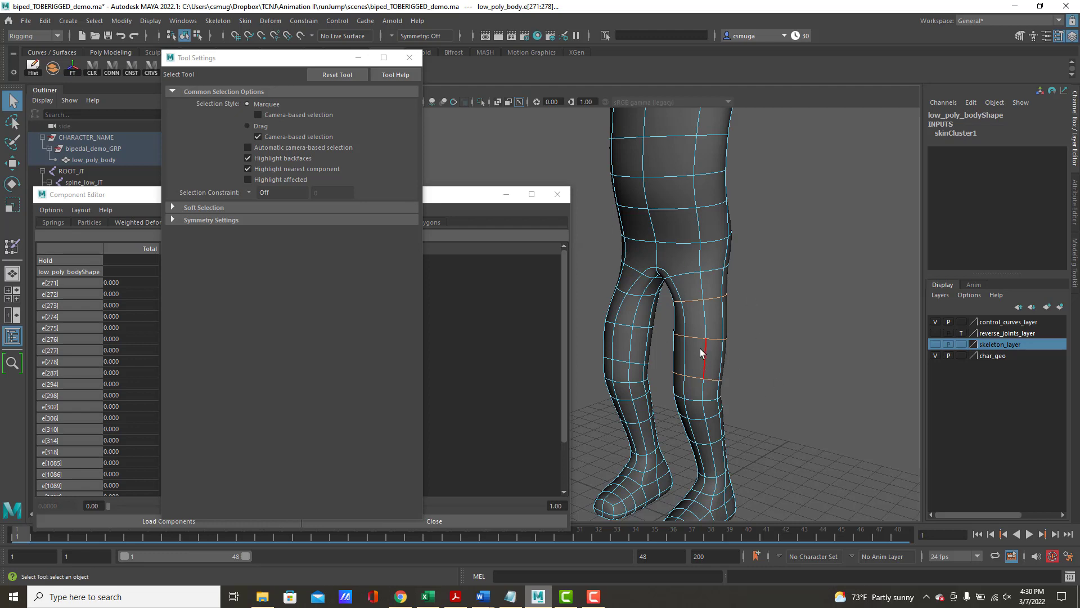
{"action": "right_click", "coordinate": [717, 326], "text": "shift"}
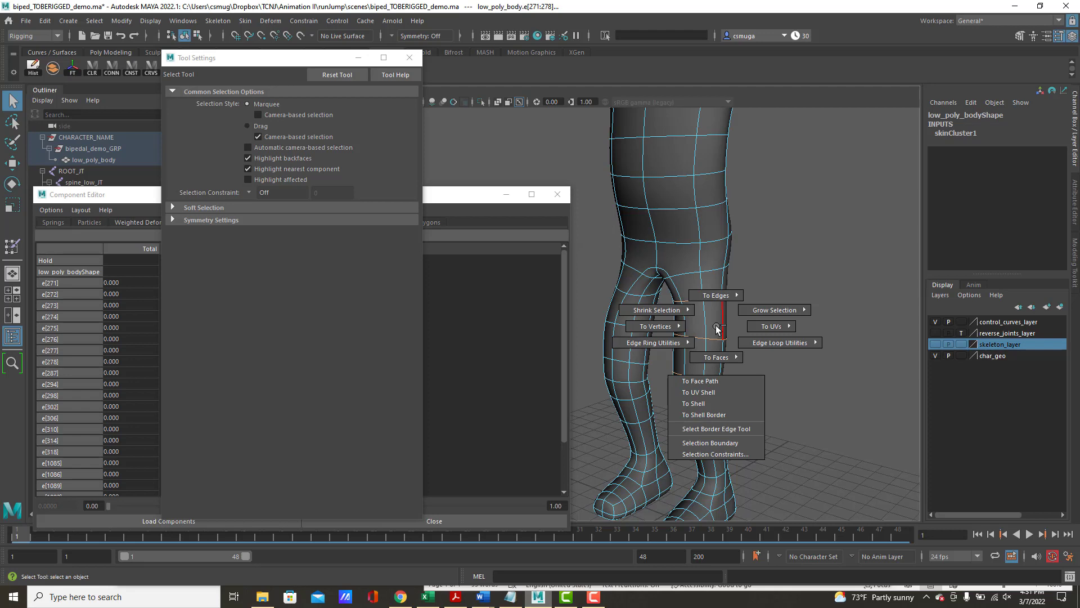
{"action": "right_click_drag", "start_coordinate": [716, 326], "coordinate": [629, 325], "text": "shift"}
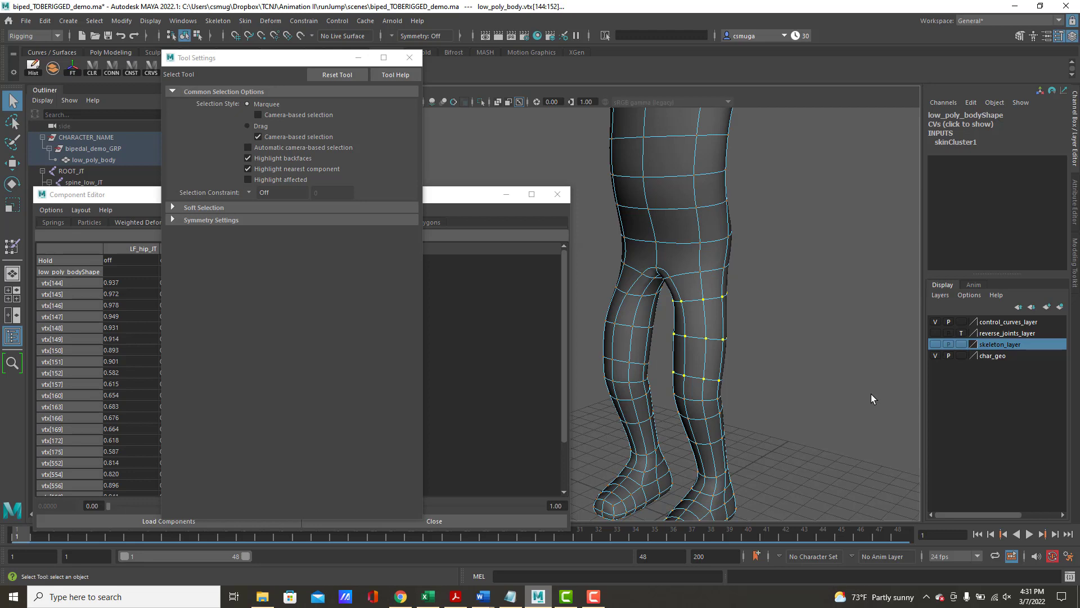
{"action": "left_click", "coordinate": [471, 198]}
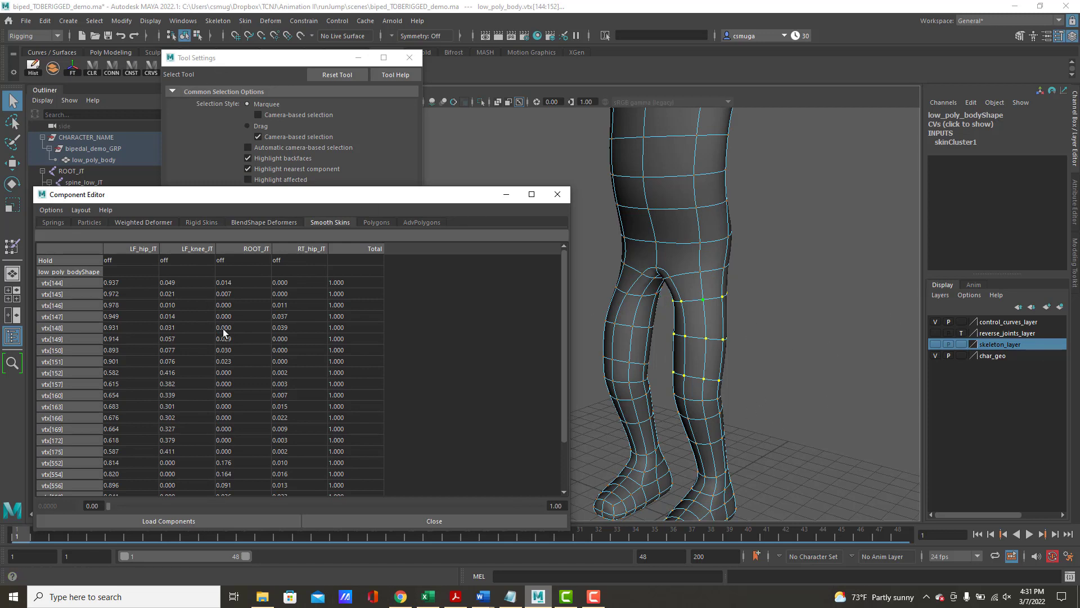
- Flood the selected left thigh vertices with LF_hip_JT's influence in the Paint Skin Weights Tool, using Replace with a value of 1
{"action": "left_click", "coordinate": [265, 63]}
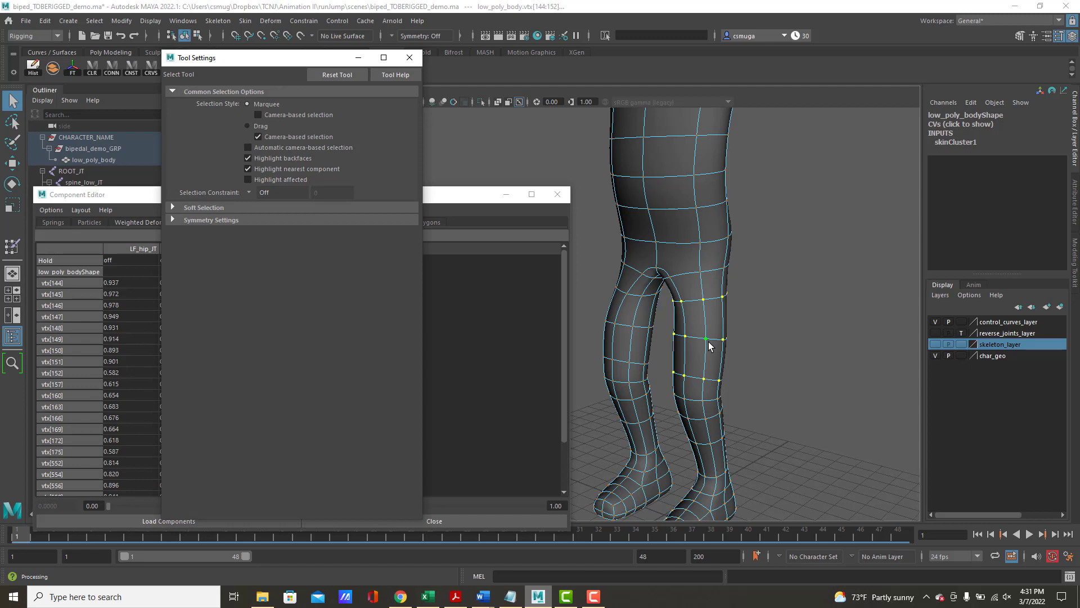
{"action": "right_click_drag", "start_coordinate": [709, 346], "coordinate": [666, 279]}
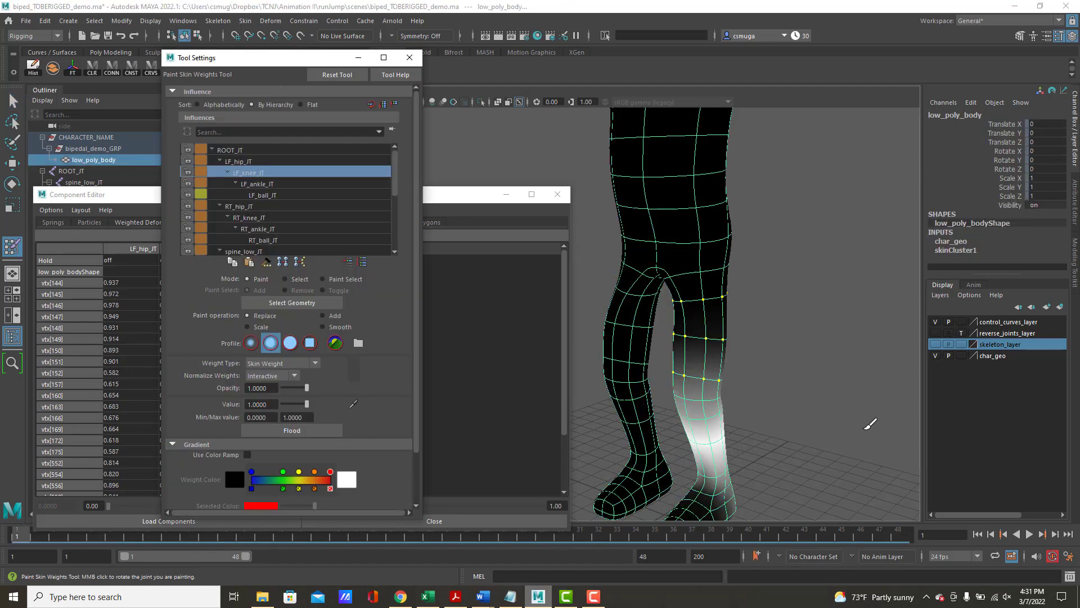
{"action": "middle_click", "coordinate": [789, 358]}
{"action": "scroll", "coordinate": [789, 357], "scroll_direction": "up", "scroll_amount": 3}
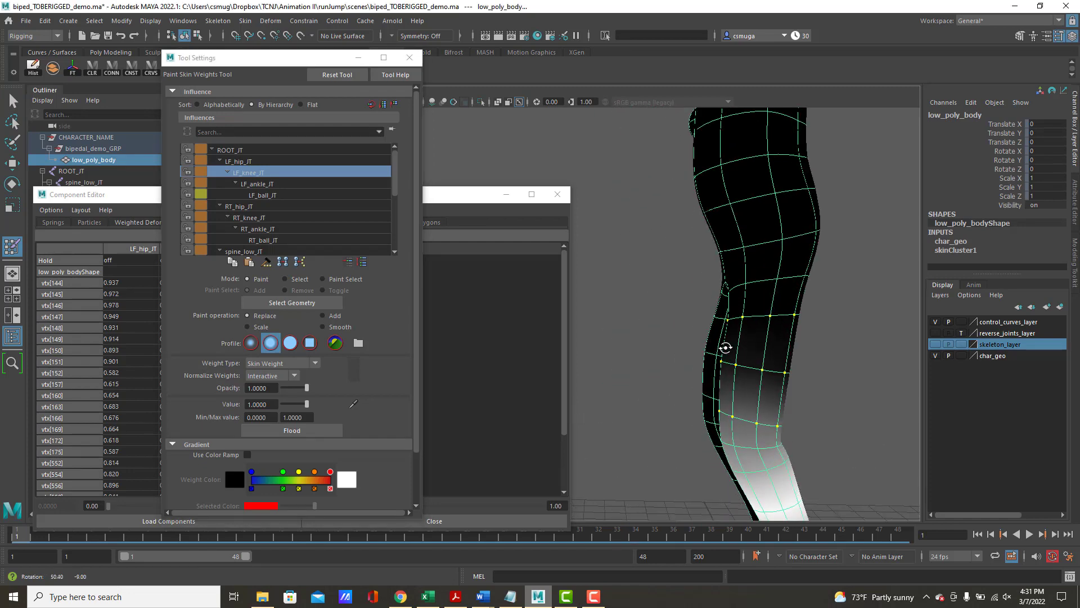
{"action": "mouse_move", "coordinate": [716, 340]}
{"action": "left_mouse_down", "text": "alt"}
{"action": "mouse_move", "coordinate": [759, 362]}
{"action": "mouse_move", "coordinate": [716, 299]}
{"action": "left_mouse_up", "text": "alt"}
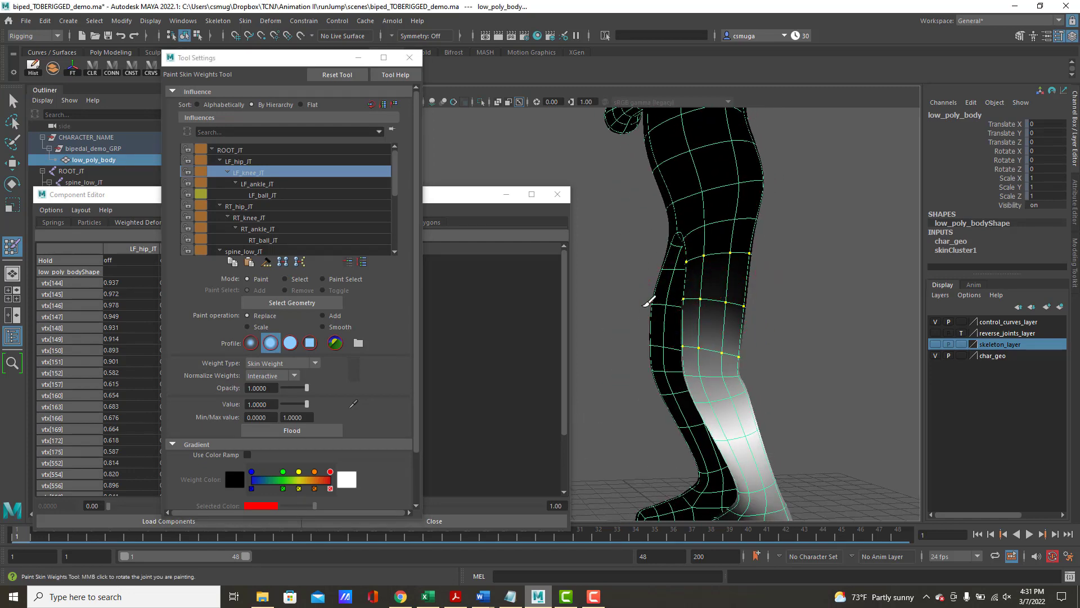
{"action": "left_click", "coordinate": [237, 162]}
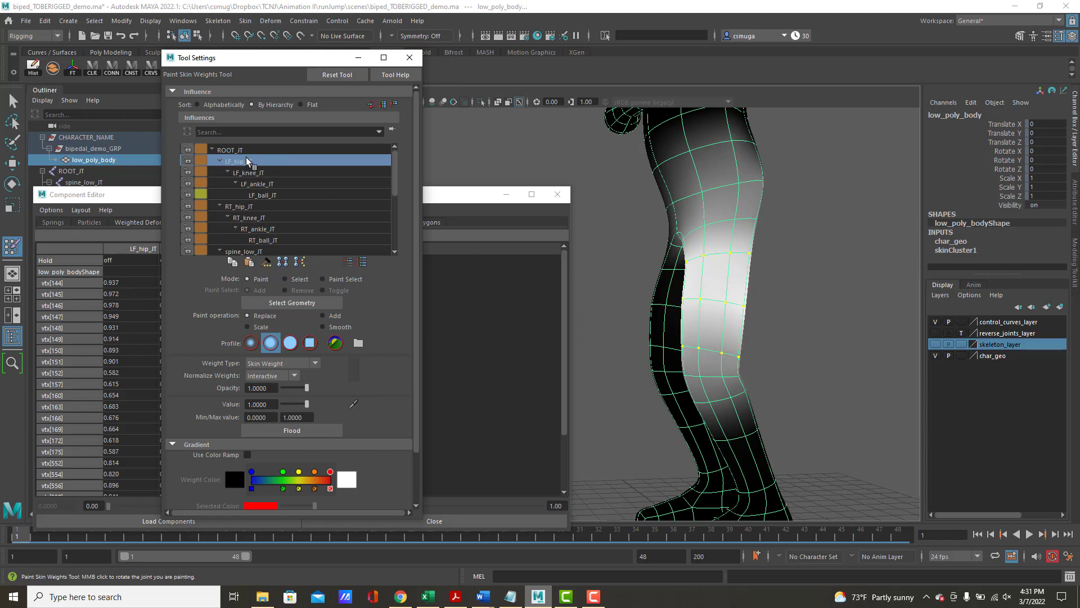
{"action": "mouse_move", "coordinate": [741, 310]}
{"action": "left_mouse_down"}
{"action": "mouse_move", "coordinate": [753, 312]}
{"action": "mouse_move", "coordinate": [737, 320]}
{"action": "mouse_move", "coordinate": [704, 285]}
{"action": "left_mouse_up"}
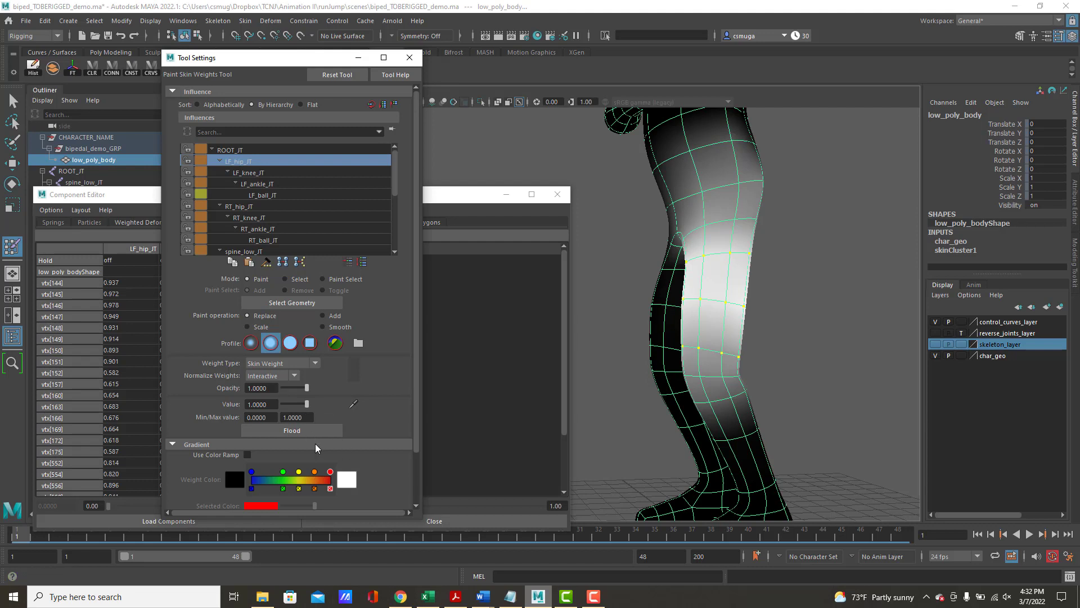
{"action": "left_click", "coordinate": [295, 431]}
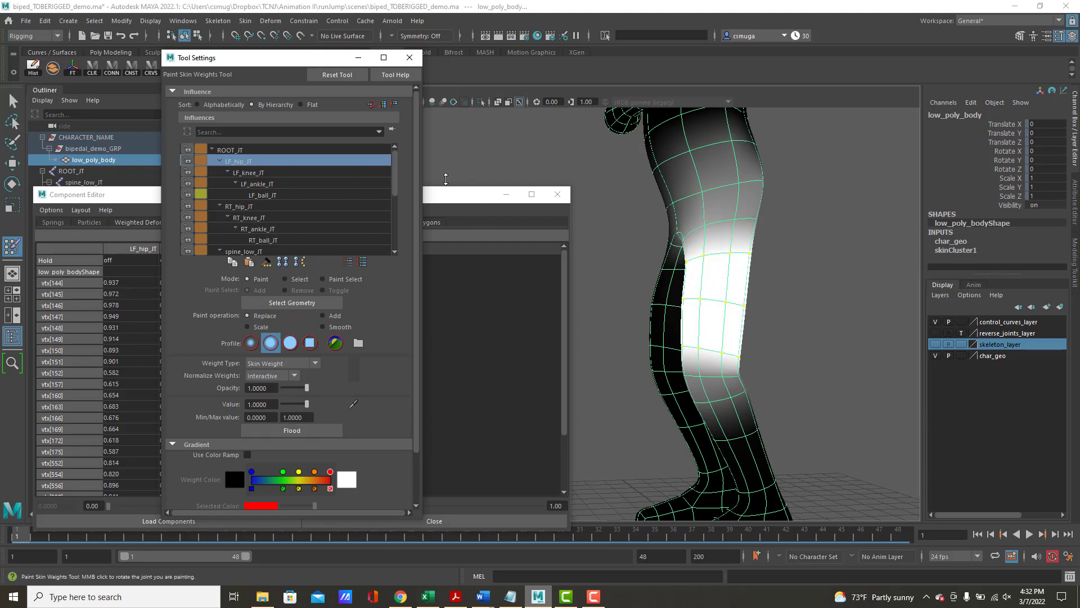
- Scrub the animation between frames 1 and 11 to check how the left thigh deforms
{"action": "left_click", "coordinate": [20, 538]}
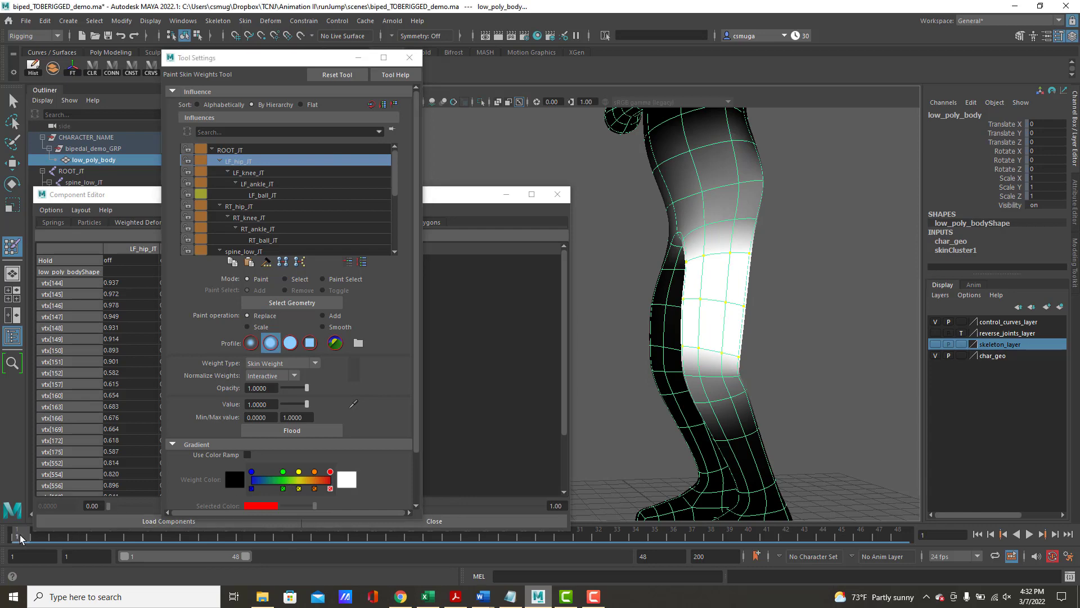
{"action": "mouse_move", "coordinate": [20, 538]}
{"action": "left_mouse_down"}
{"action": "mouse_move", "coordinate": [210, 549]}
{"action": "mouse_move", "coordinate": [62, 550]}
{"action": "mouse_move", "coordinate": [225, 569]}
{"action": "mouse_move", "coordinate": [127, 565]}
{"action": "mouse_move", "coordinate": [56, 557]}
{"action": "mouse_move", "coordinate": [271, 562]}
{"action": "mouse_move", "coordinate": [34, 548]}
{"action": "mouse_move", "coordinate": [216, 546]}
{"action": "left_mouse_up"}
{"action": "left_click_drag", "start_coordinate": [824, 221], "coordinate": [794, 228], "text": "alt"}
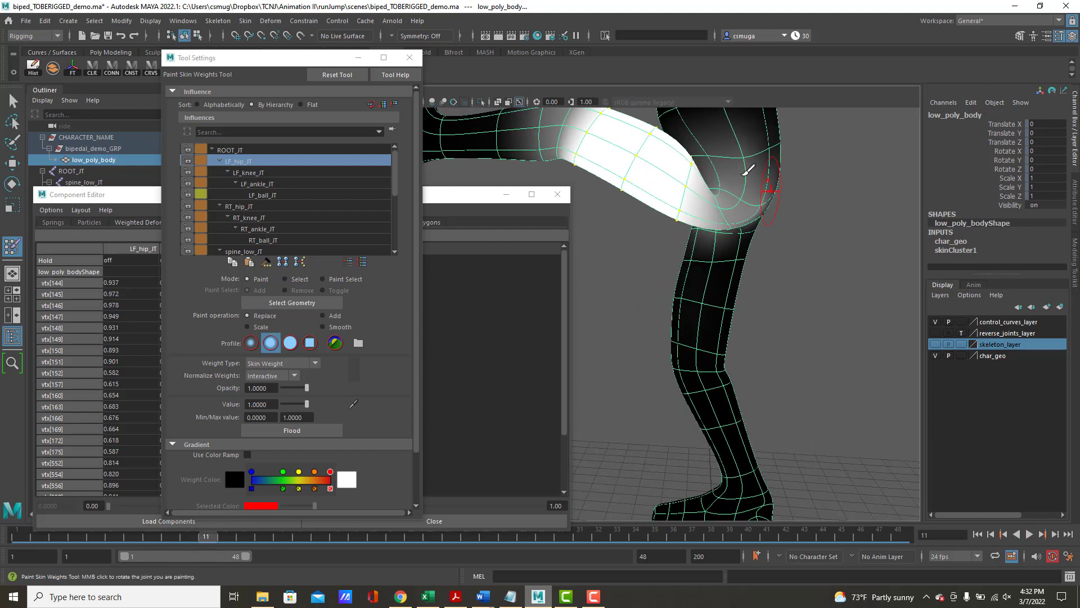
{"action": "left_click_drag", "start_coordinate": [191, 542], "coordinate": [1, 541]}
- Select the edge loop around the hips just above the crotch and show skeleton_layer
{"action": "left_click_drag", "start_coordinate": [703, 256], "coordinate": [785, 264], "text": "alt"}
{"action": "middle_click_drag", "start_coordinate": [682, 232], "coordinate": [747, 280], "text": "alt"}
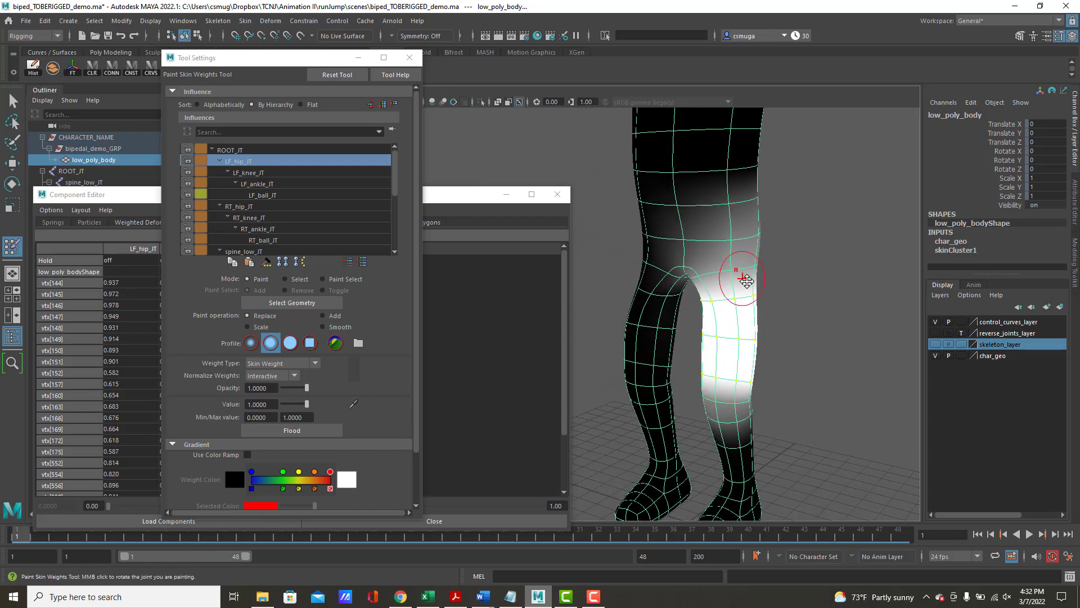
{"action": "key", "text": "q"}
{"action": "right_click_drag", "start_coordinate": [719, 240], "coordinate": [709, 209]}
{"action": "double_click", "coordinate": [701, 236]}
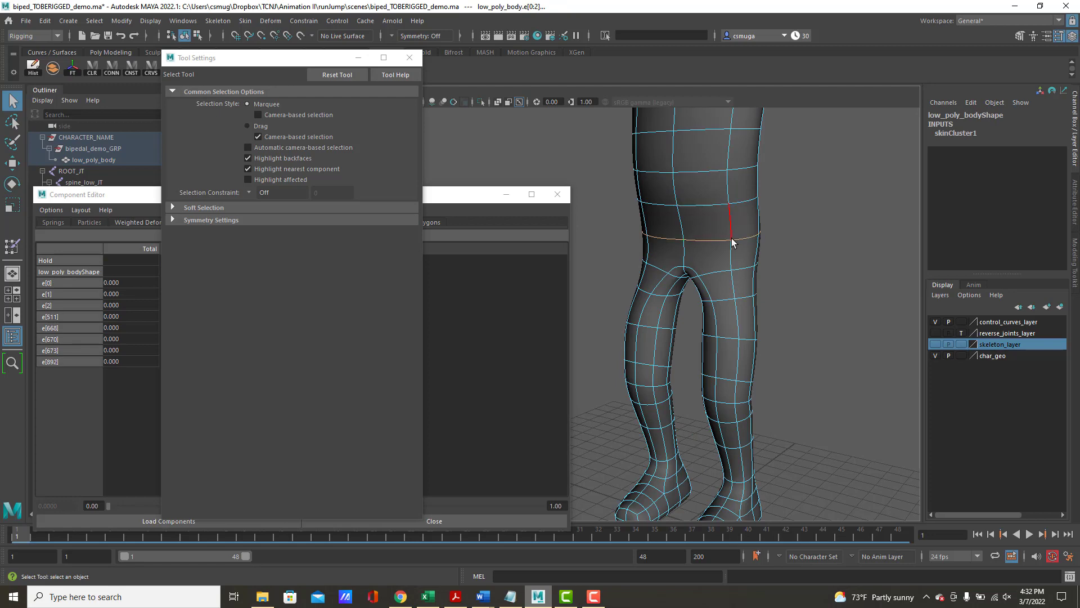
{"action": "left_click_drag", "start_coordinate": [776, 247], "coordinate": [775, 285], "text": "alt"}
{"action": "left_click", "coordinate": [932, 341]}
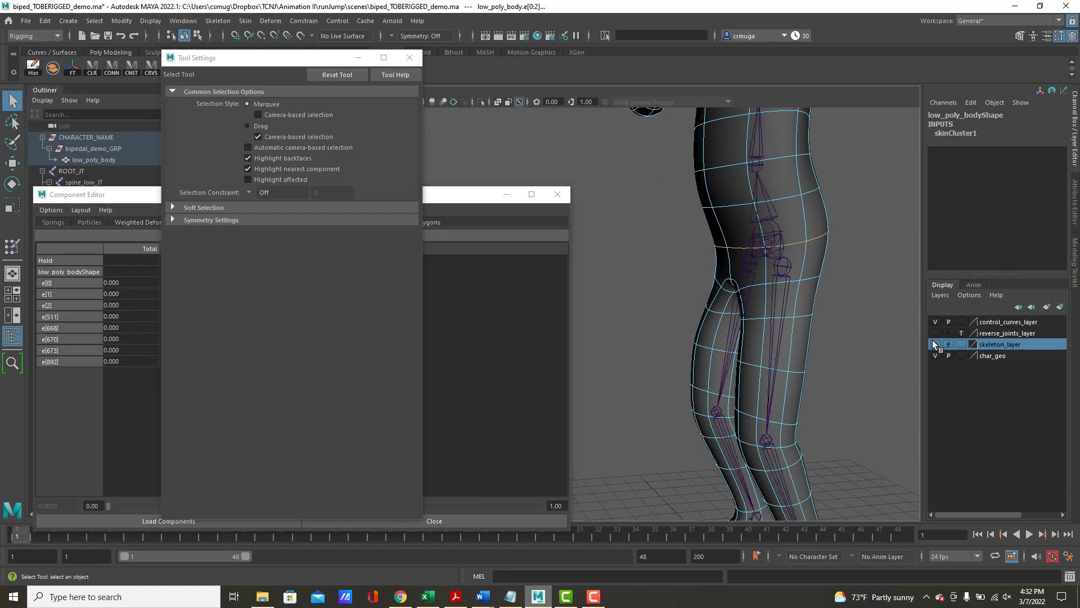
- Convert the hip edge loop to vertices and flood them with ROOT_JT's influence, using Replace with a value of 1
{"action": "left_click_drag", "start_coordinate": [708, 225], "coordinate": [832, 258], "text": "alt"}
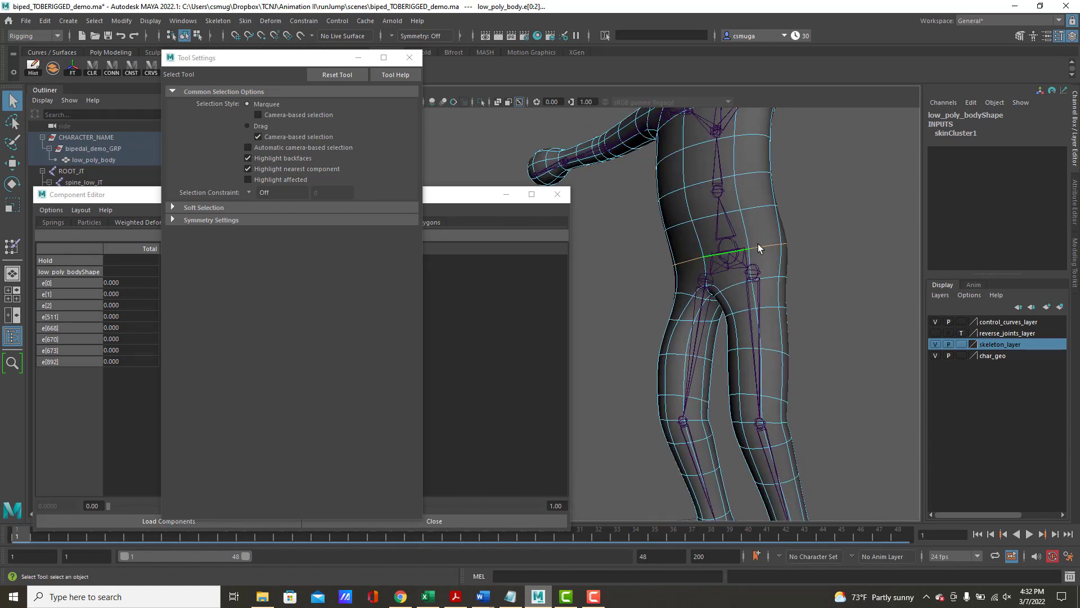
{"action": "mouse_move", "coordinate": [757, 246]}
{"action": "left_mouse_down", "text": "alt"}
{"action": "mouse_move", "coordinate": [822, 259]}
{"action": "mouse_move", "coordinate": [753, 258]}
{"action": "left_mouse_up", "text": "alt"}
{"action": "right_click", "coordinate": [825, 227], "text": "shift"}
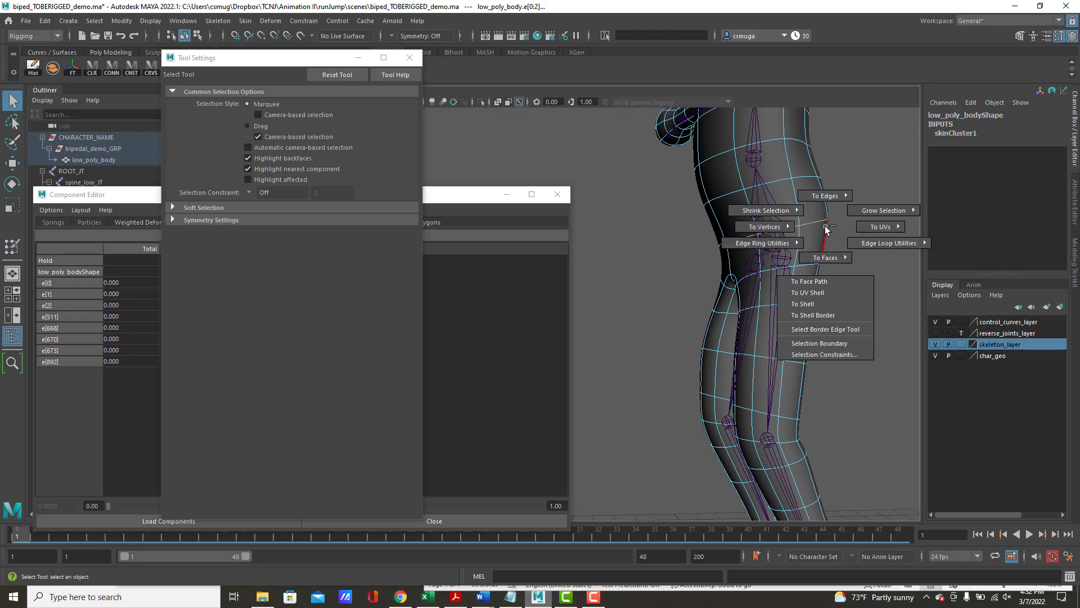
{"action": "right_click_drag", "start_coordinate": [825, 226], "coordinate": [724, 226], "text": "ctrl"}
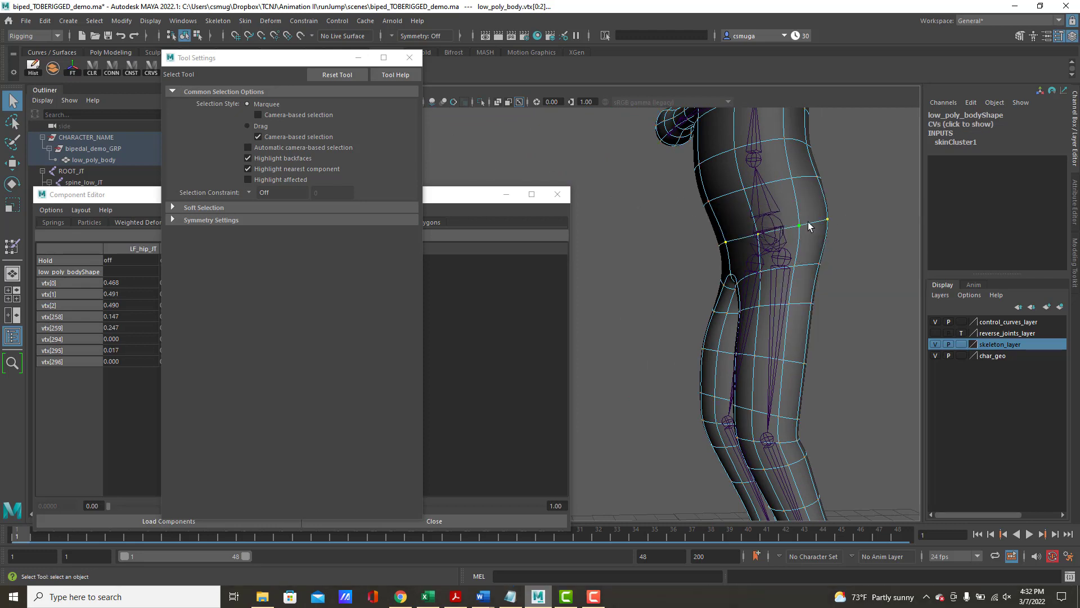
{"action": "right_click_drag", "start_coordinate": [808, 223], "coordinate": [763, 205]}
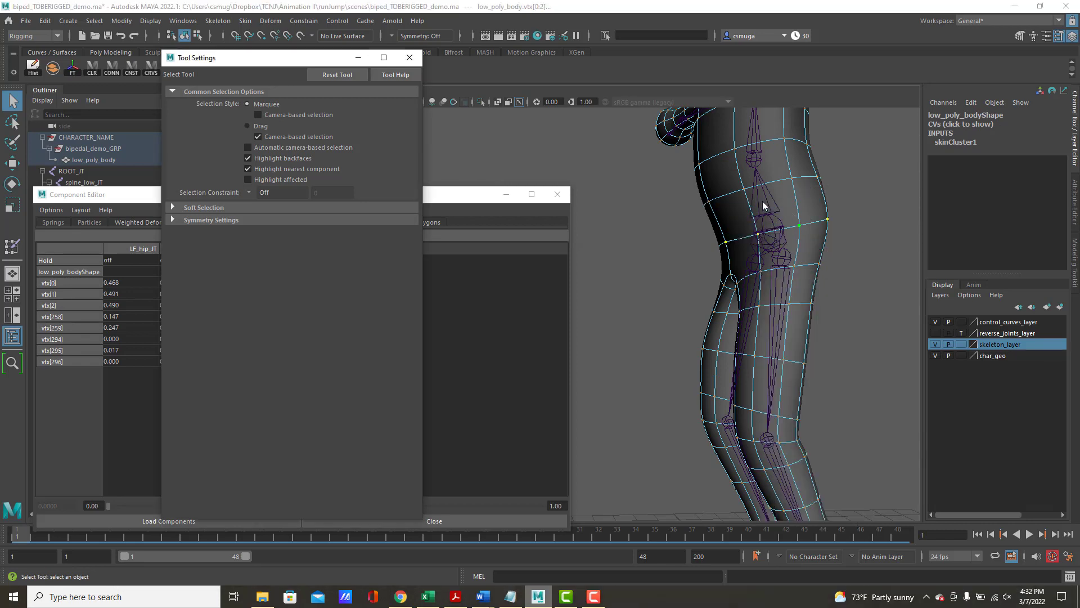
{"action": "left_click", "coordinate": [225, 151]}
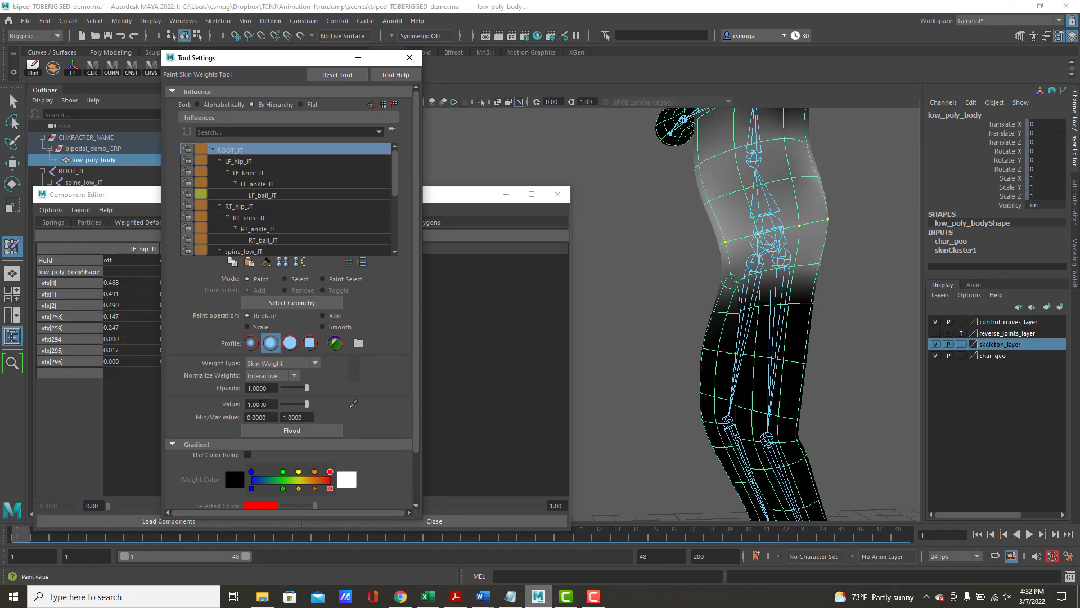
{"action": "left_click", "coordinate": [268, 429]}
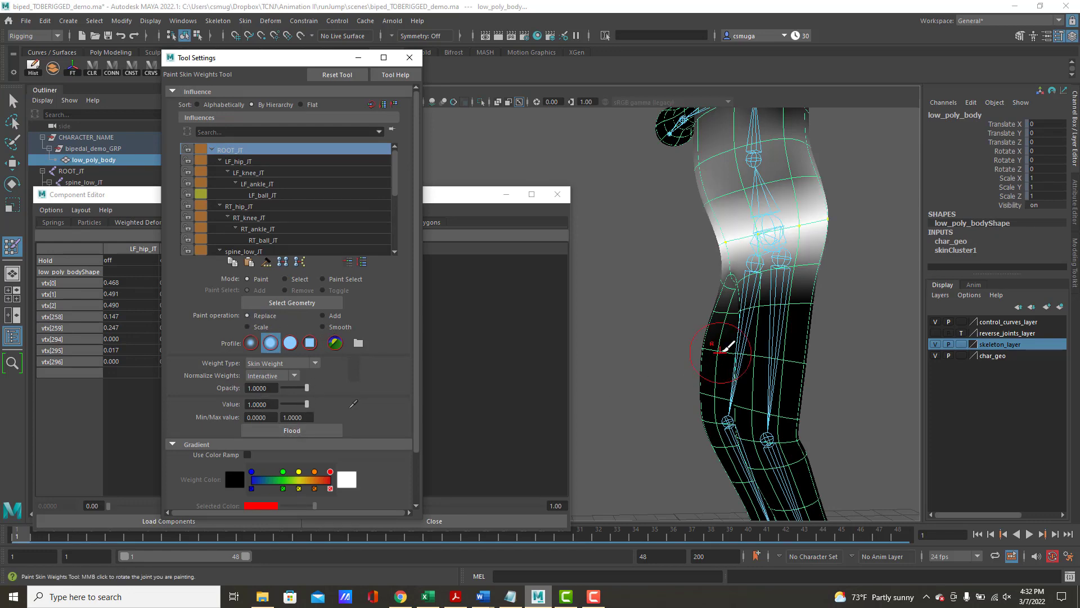
- Play and scrub the animation to check how the hips deform as the leg lifts, ending back at frame 1
{"action": "left_click_drag", "start_coordinate": [725, 348], "coordinate": [692, 350], "text": "alt"}
{"action": "right_click_drag", "start_coordinate": [692, 349], "coordinate": [602, 336], "text": "alt"}
{"action": "key", "text": "alt+v"}
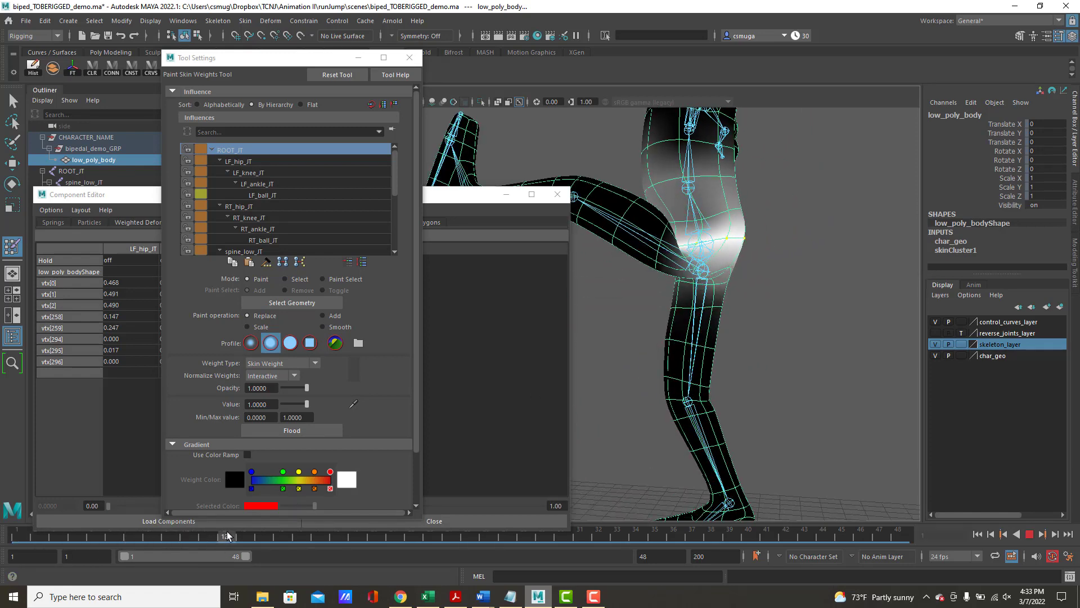
{"action": "left_click_drag", "start_coordinate": [128, 537], "coordinate": [3, 534]}
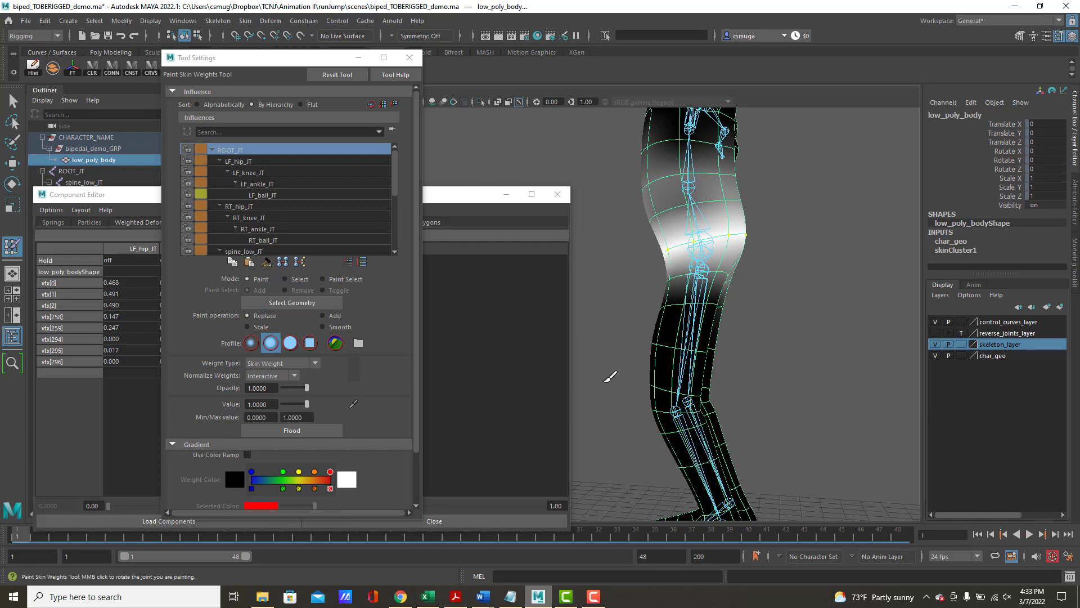
- Select the two edge loops directly above the flooded hip loop and convert them to vertices
{"action": "key", "text": "q"}
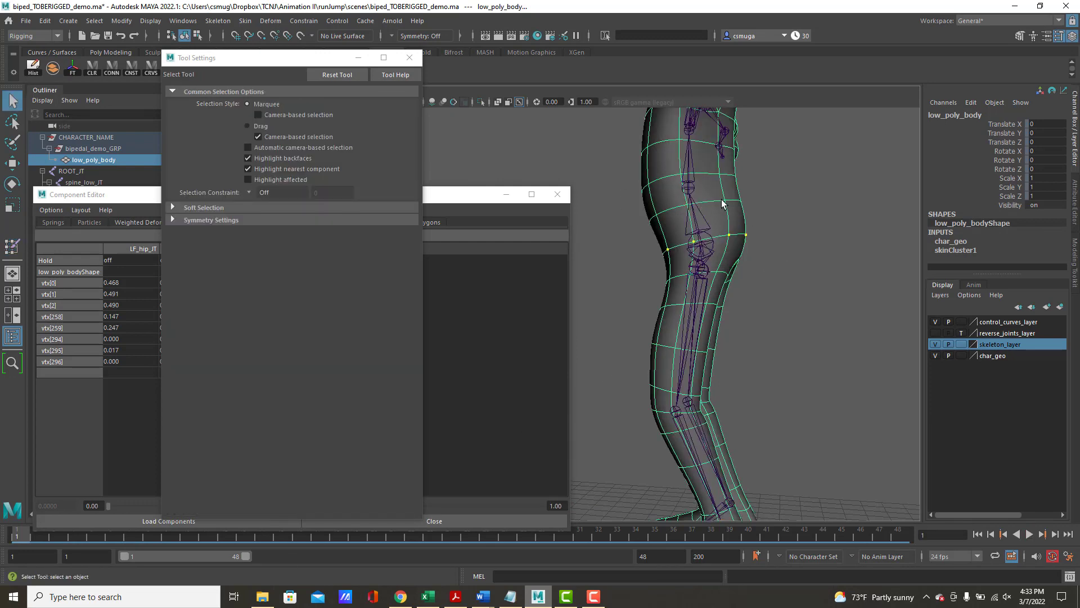
{"action": "right_click_drag", "start_coordinate": [723, 203], "coordinate": [717, 182]}
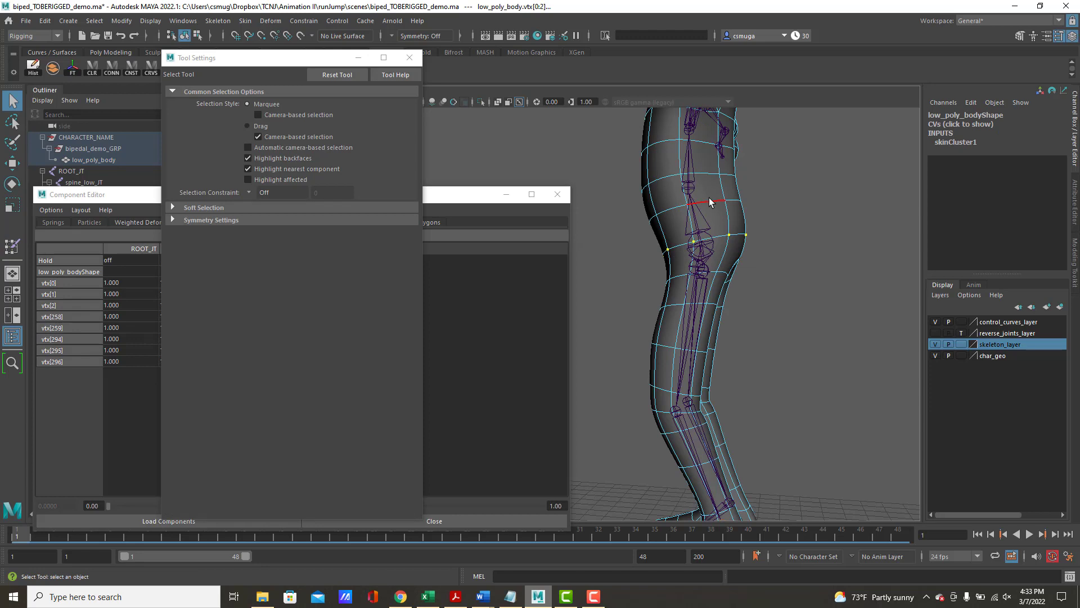
{"action": "double_click", "coordinate": [708, 199]}
{"action": "double_click", "coordinate": [709, 179], "text": "shift"}
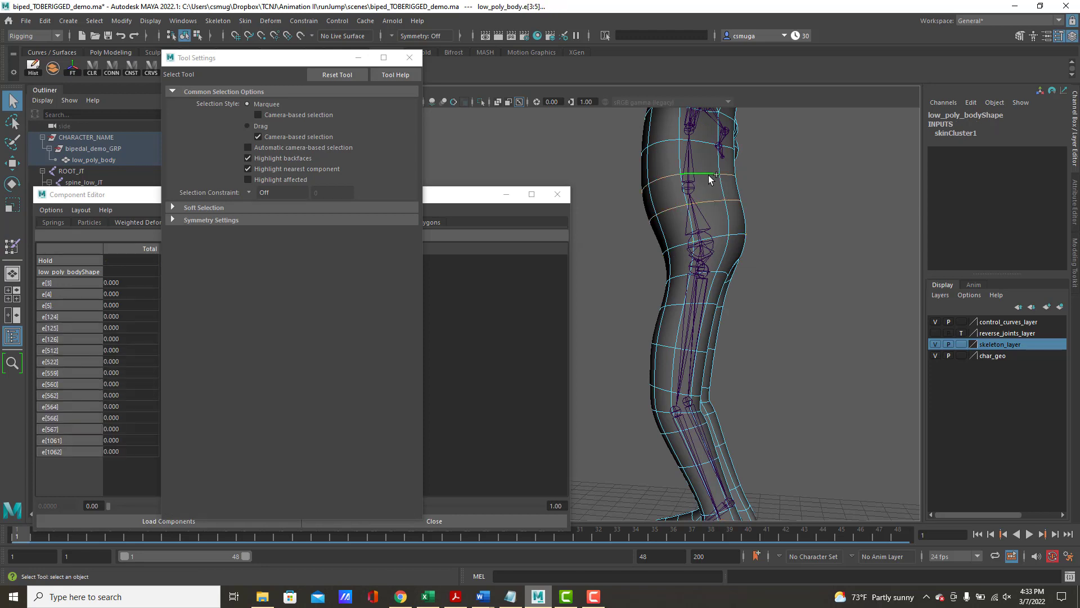
{"action": "right_click", "coordinate": [729, 220], "text": "shift"}
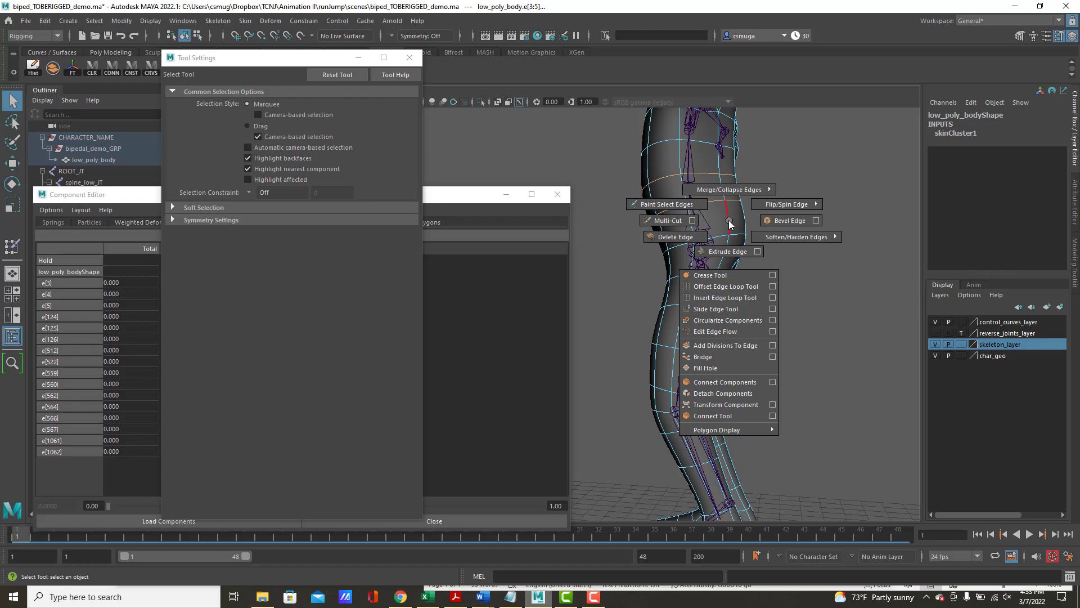
{"action": "right_click_drag", "start_coordinate": [729, 220], "coordinate": [625, 221], "text": "ctrl"}
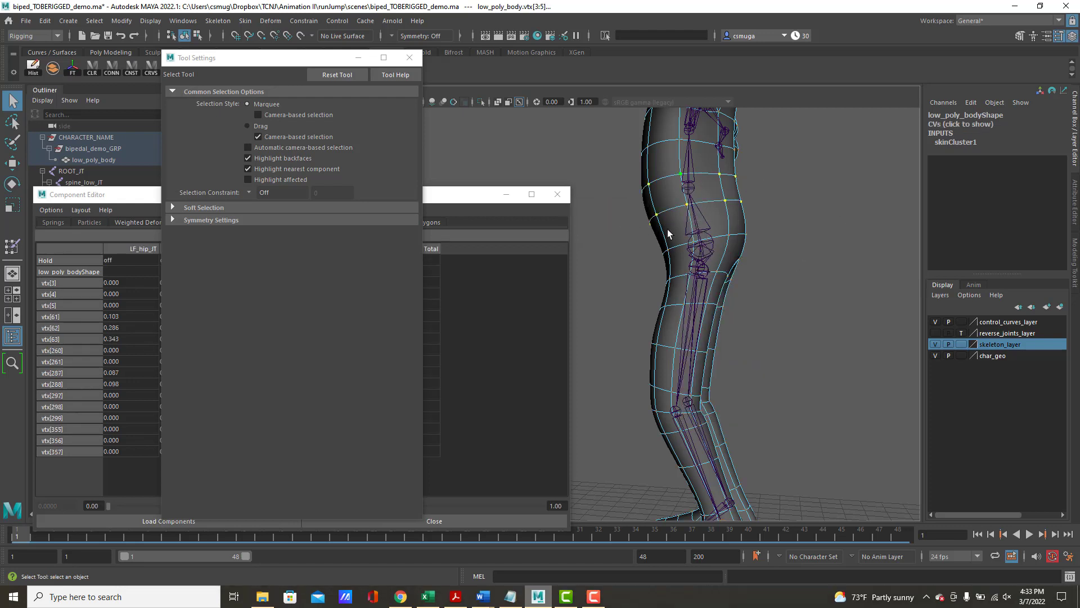
- Review the selected vertices' smooth skin weights in the Component Editor, moving its window clear of the lower interface
{"action": "left_click", "coordinate": [438, 197]}
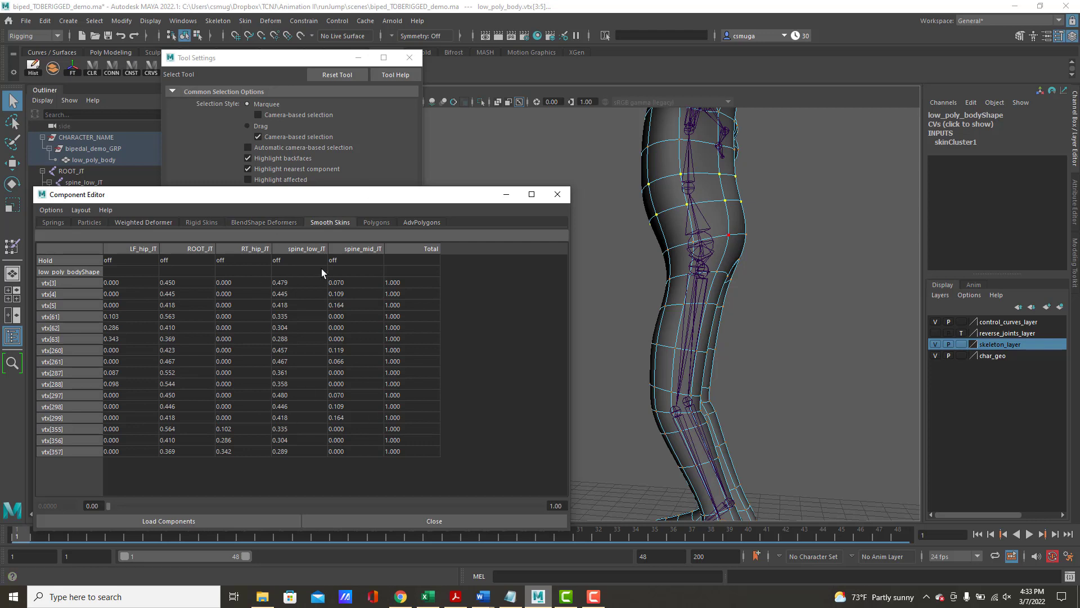
{"action": "left_click", "coordinate": [186, 21]}
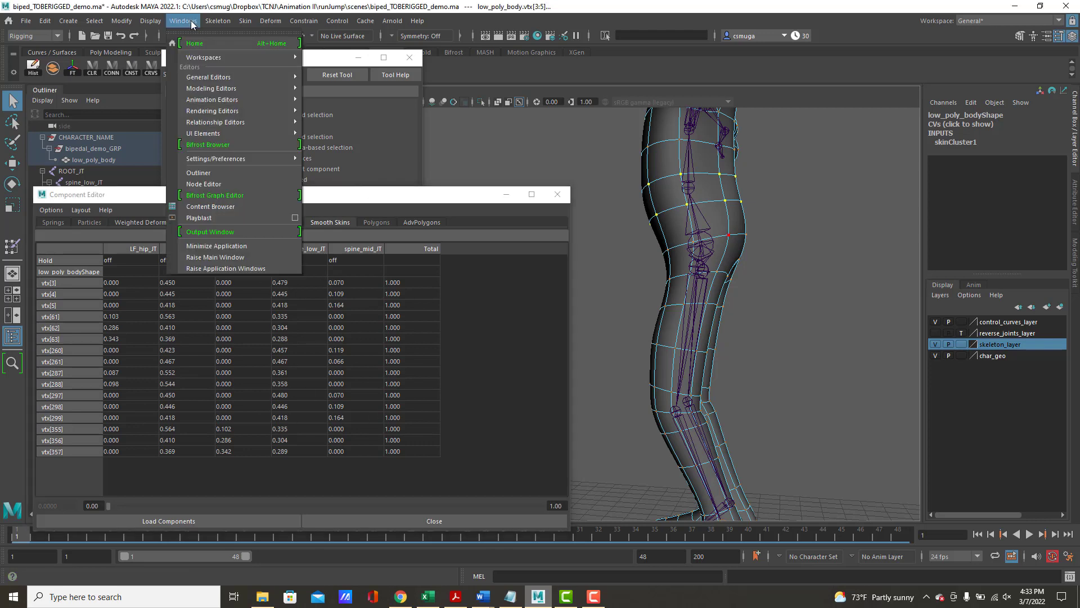
{"action": "mouse_move", "coordinate": [270, 77]}
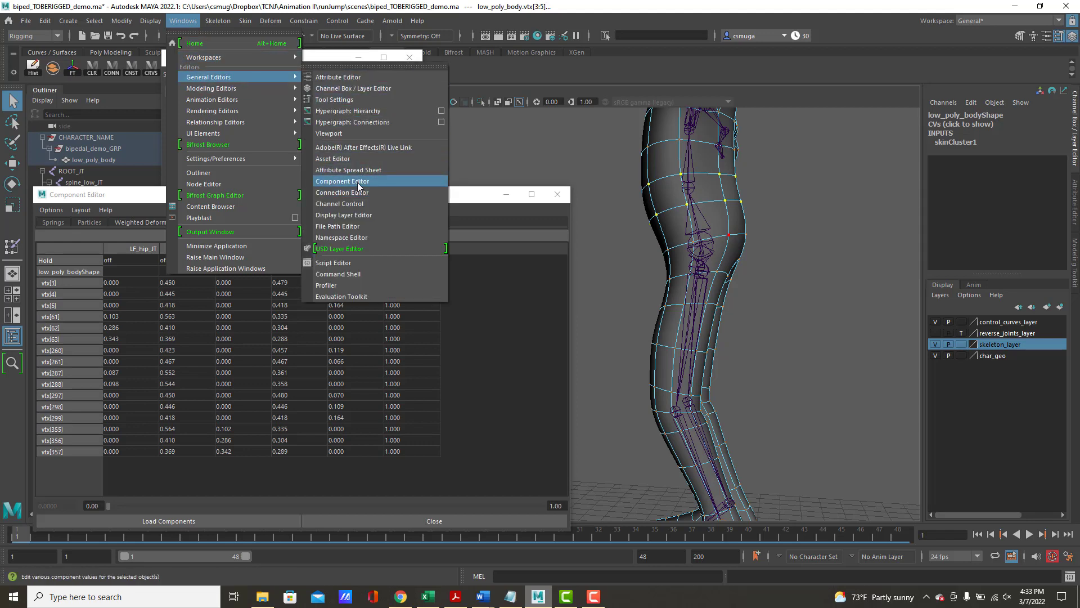
{"action": "left_click", "coordinate": [138, 194]}
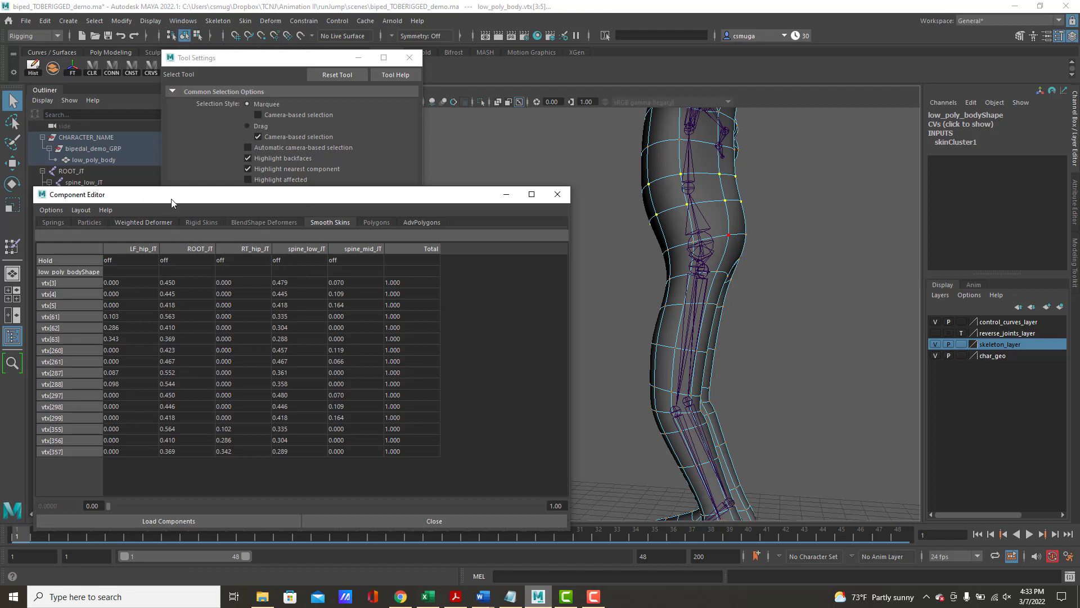
{"action": "left_click_drag", "start_coordinate": [178, 201], "coordinate": [218, 144]}
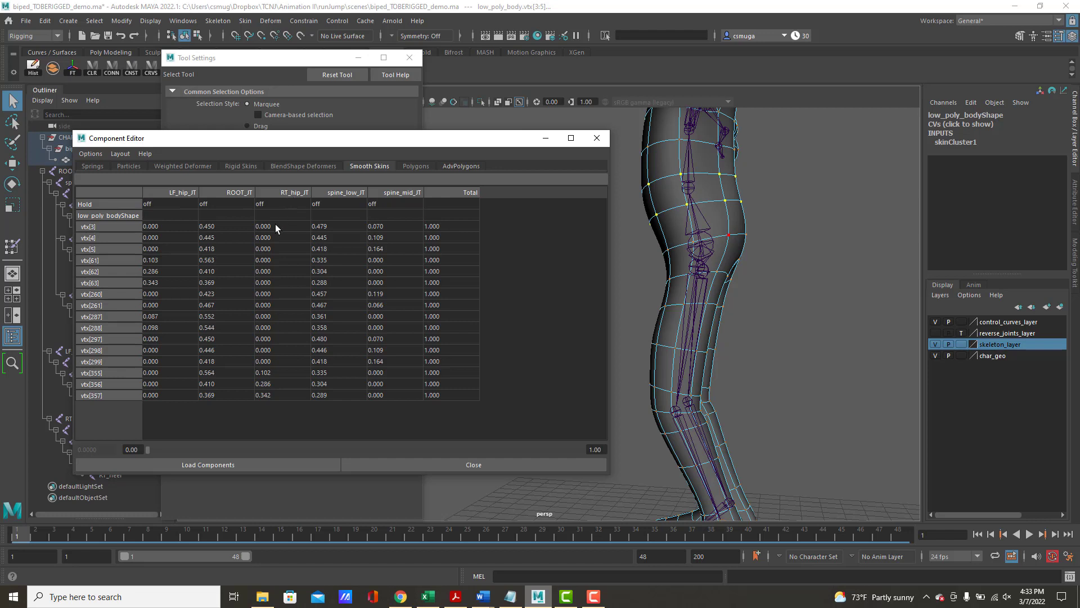
- Set the RT_hip_JT and LF_hip_JT weights of all selected vertices in the two lower-torso loops to 0
{"action": "left_click_drag", "start_coordinate": [275, 225], "coordinate": [264, 397]}
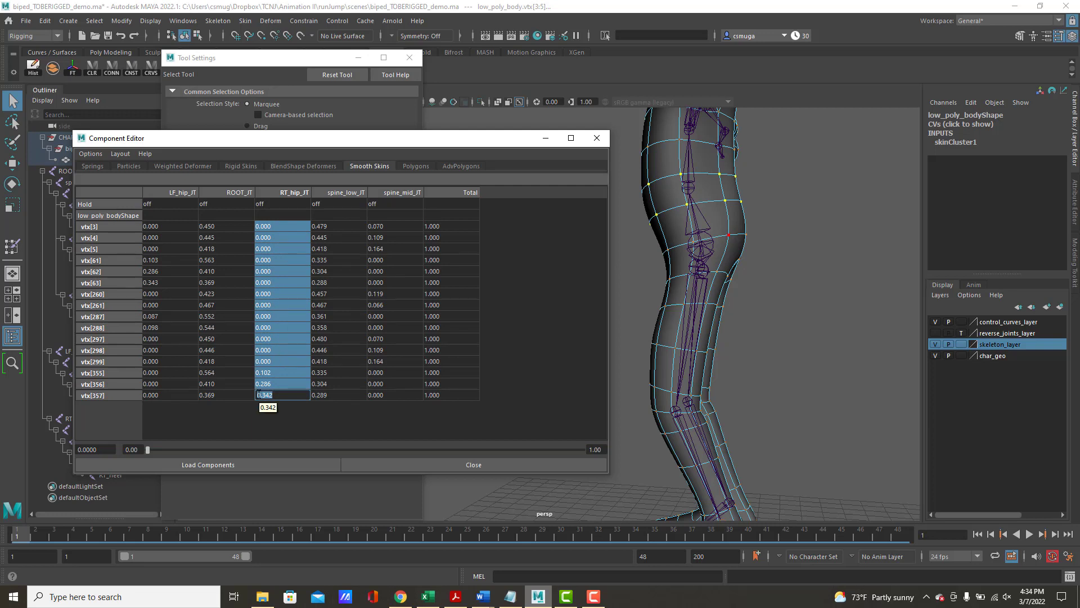
{"action": "type", "text": "0"}
{"action": "key", "text": "Return"}
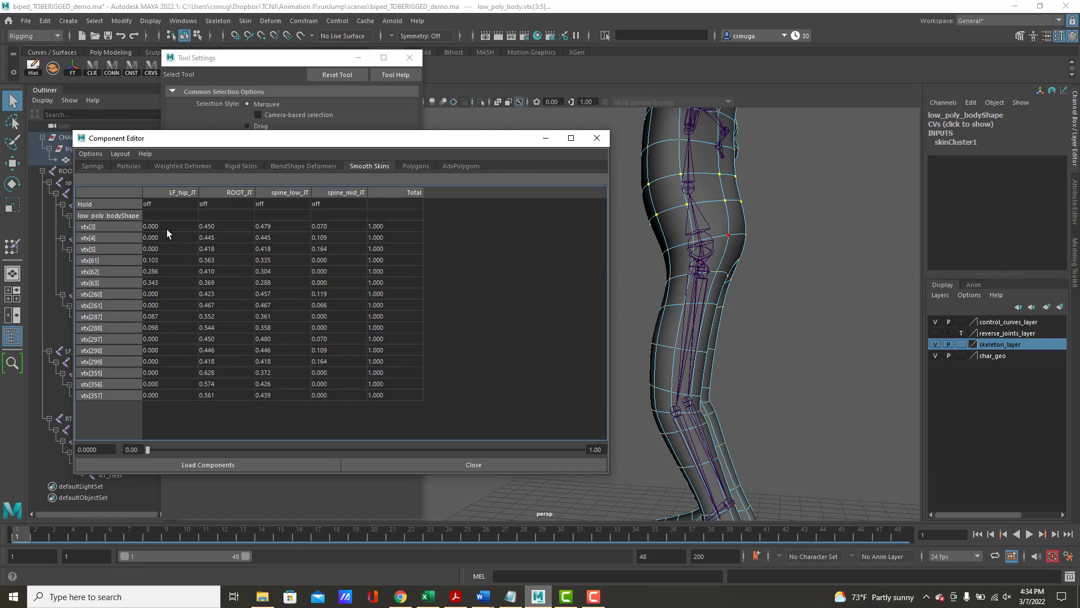
{"action": "left_click_drag", "start_coordinate": [167, 227], "coordinate": [163, 394]}
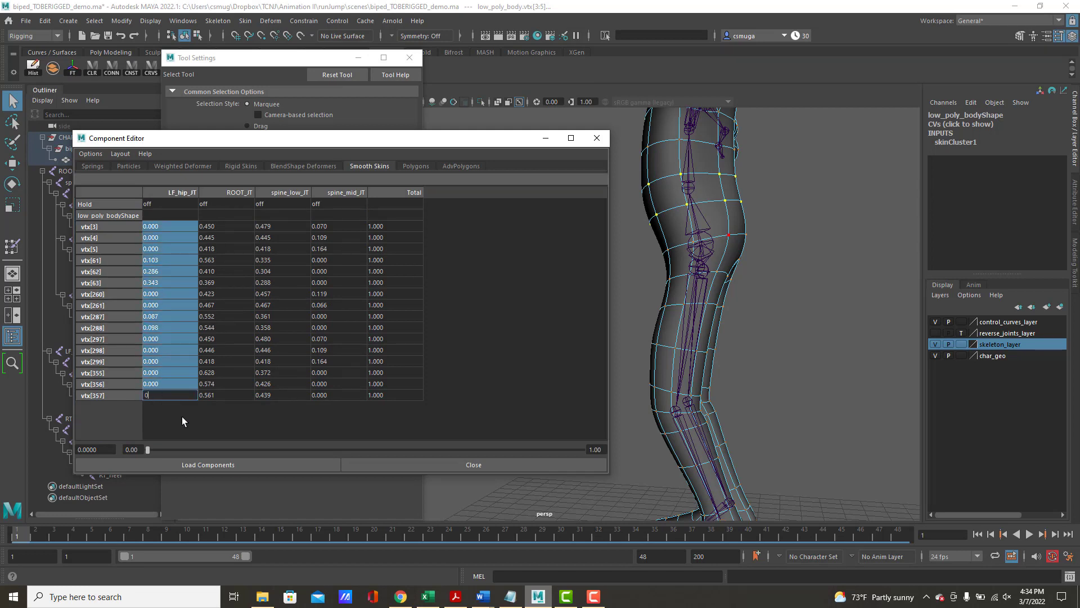
{"action": "key", "text": "Return"}
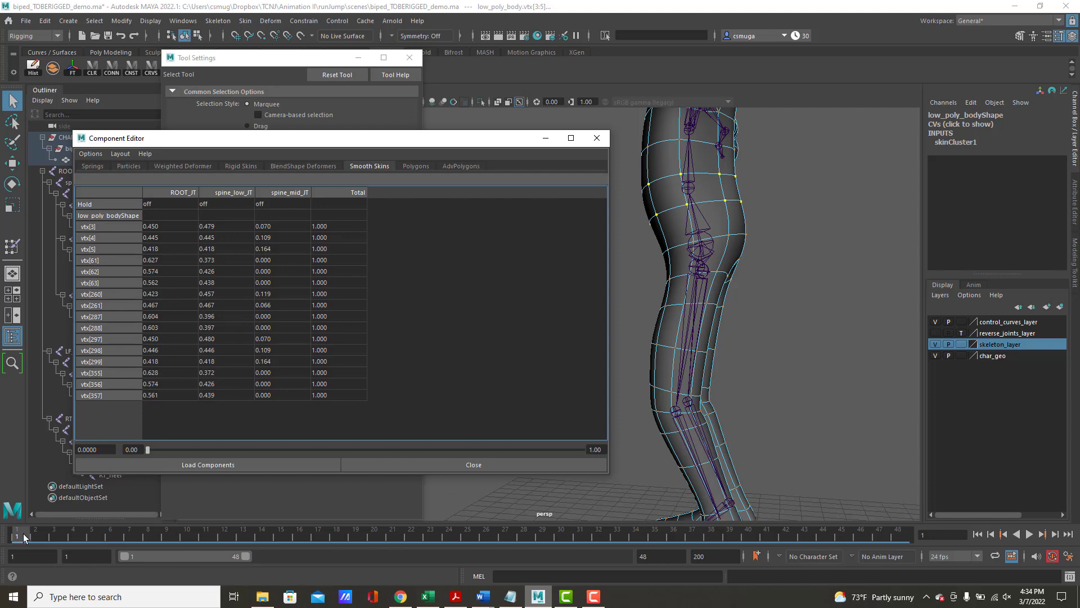
- Play the animation to check the lower-torso deformation, clearing the vertex selection for an unobstructed view
{"action": "key", "text": "alt+v"}
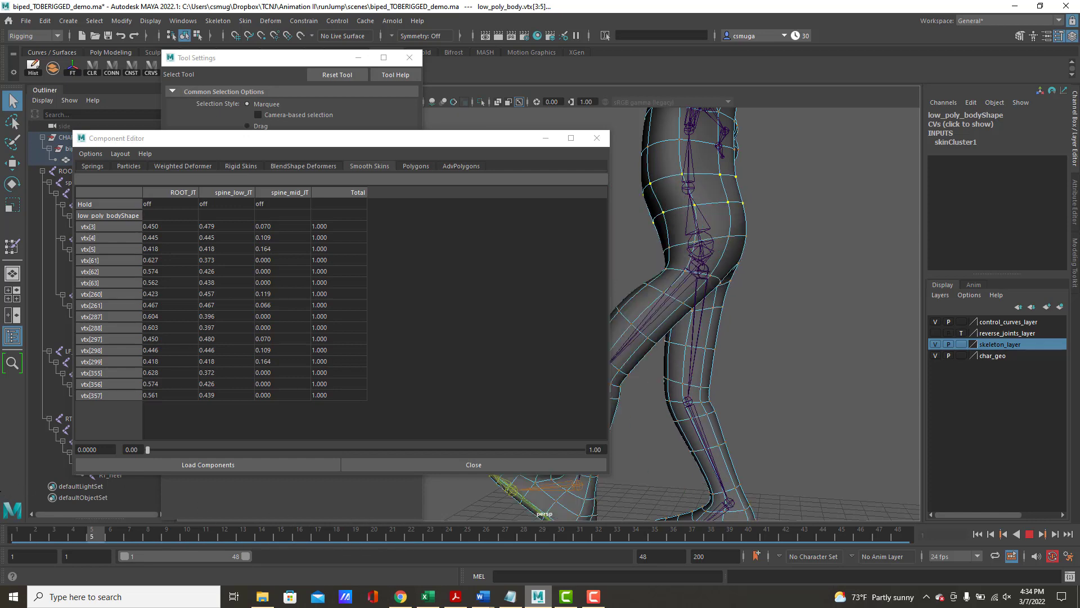
{"action": "left_click", "coordinate": [17, 533]}
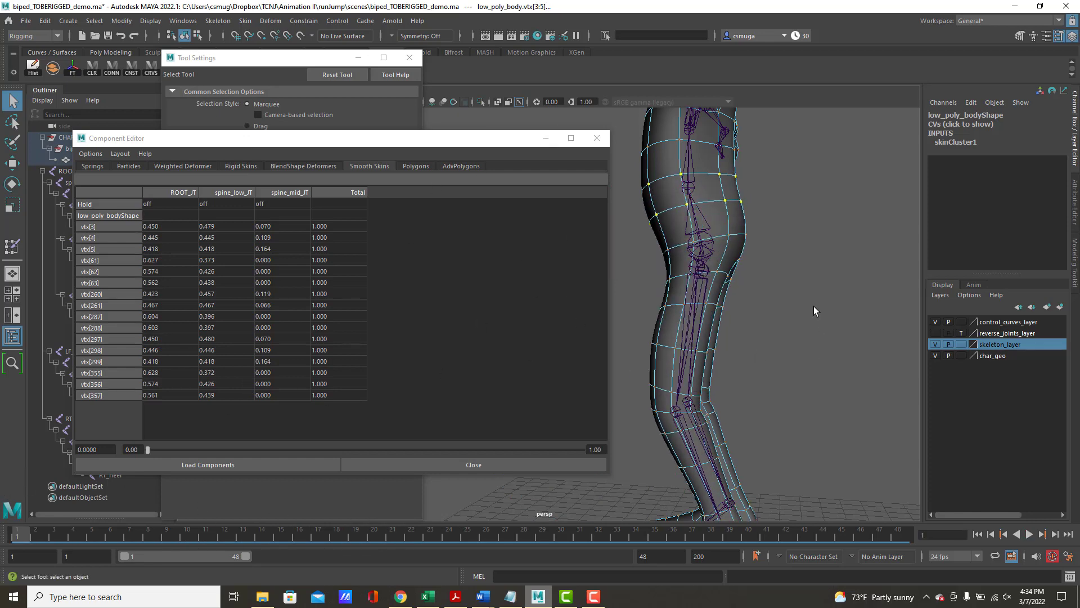
{"action": "left_click", "coordinate": [302, 62]}
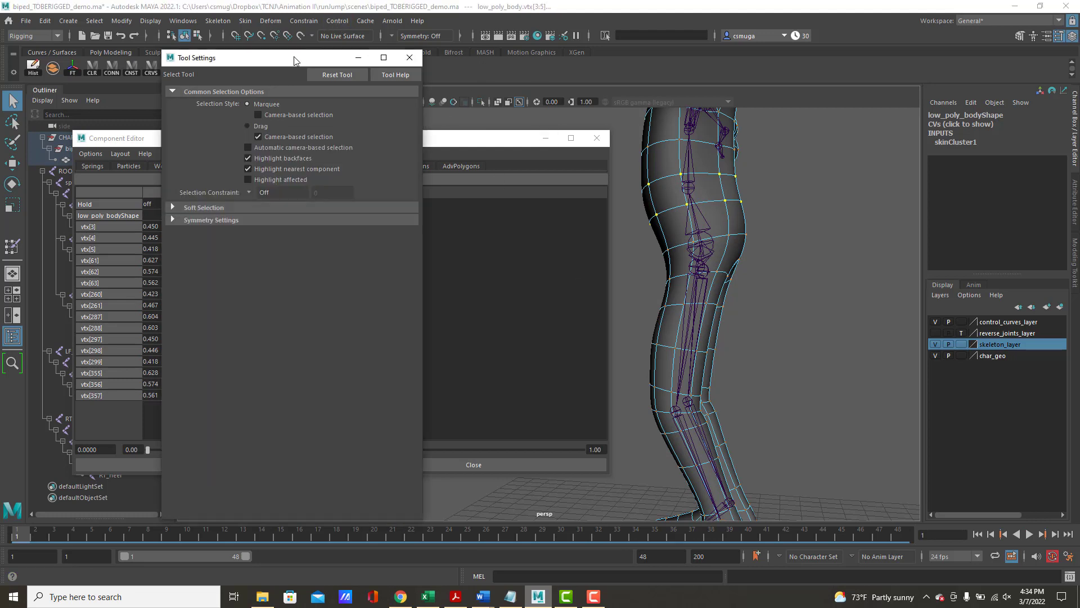
{"action": "left_click", "coordinate": [774, 218]}
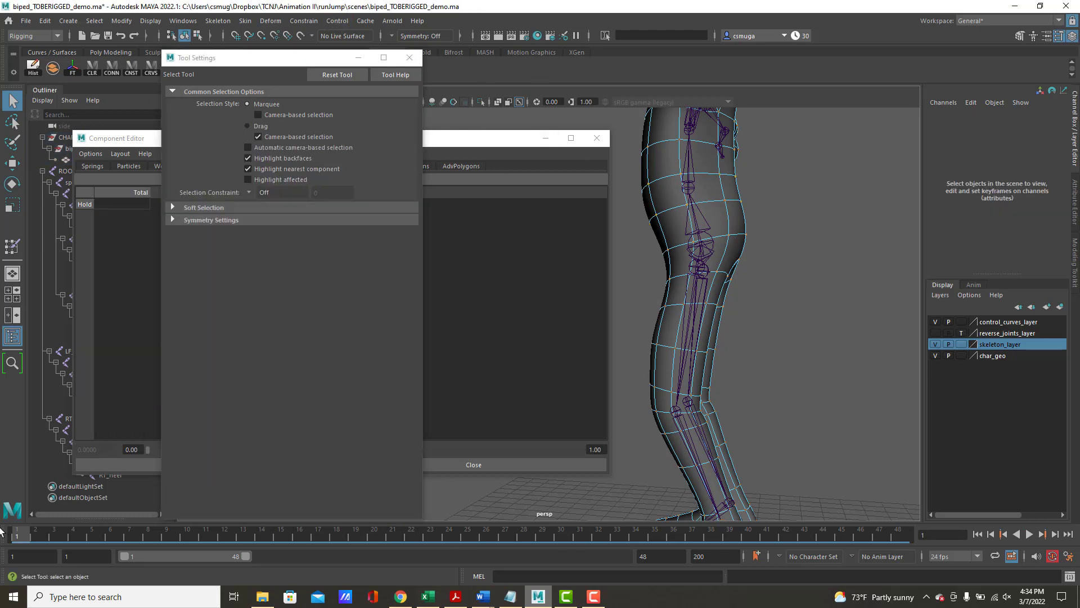
{"action": "key", "text": "alt+v"}
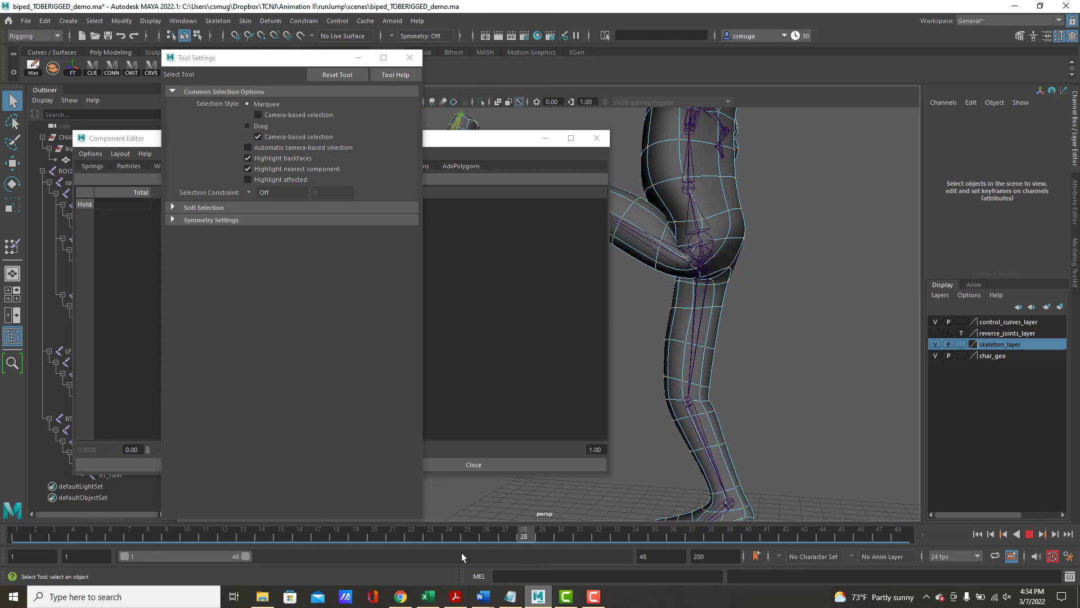
{"action": "key", "text": "alt+v"}
- Reselect the two lower-torso edge loops, convert them to vertices and display their smooth skin weights
{"action": "right_click_drag", "start_coordinate": [726, 210], "coordinate": [732, 189]}
{"action": "double_click", "coordinate": [707, 204]}
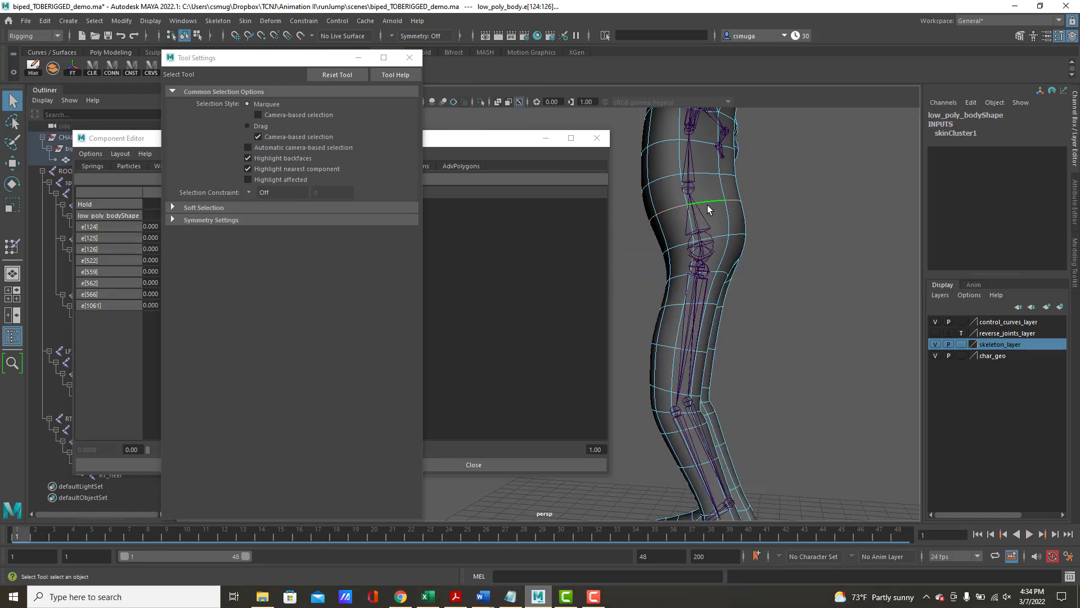
{"action": "double_click", "coordinate": [712, 181], "text": "shift"}
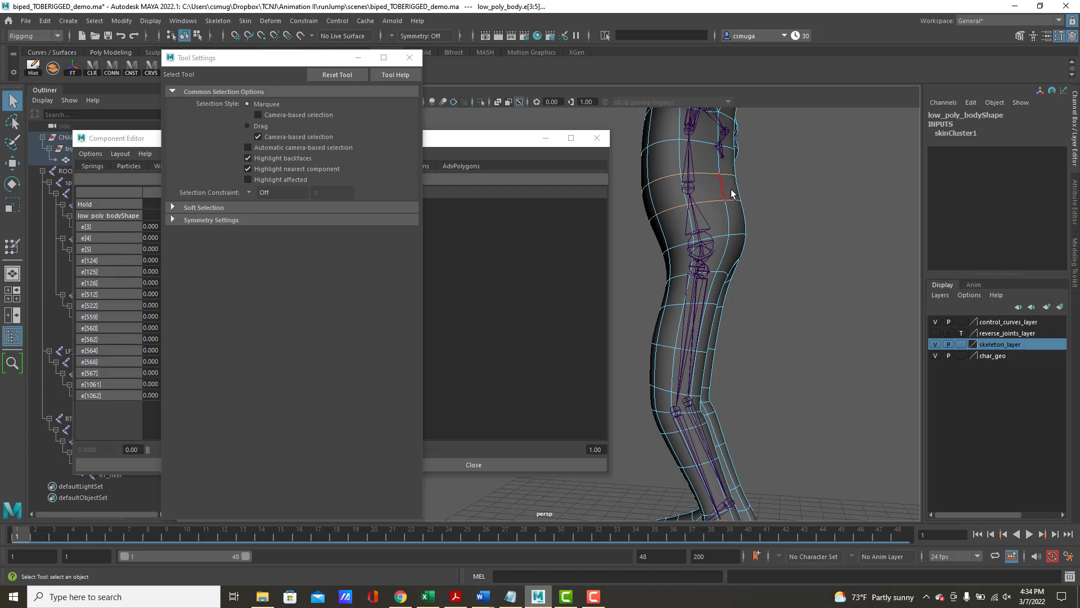
{"action": "right_click_drag", "start_coordinate": [731, 190], "coordinate": [647, 188], "text": "ctrl"}
{"action": "left_click", "coordinate": [482, 148]}
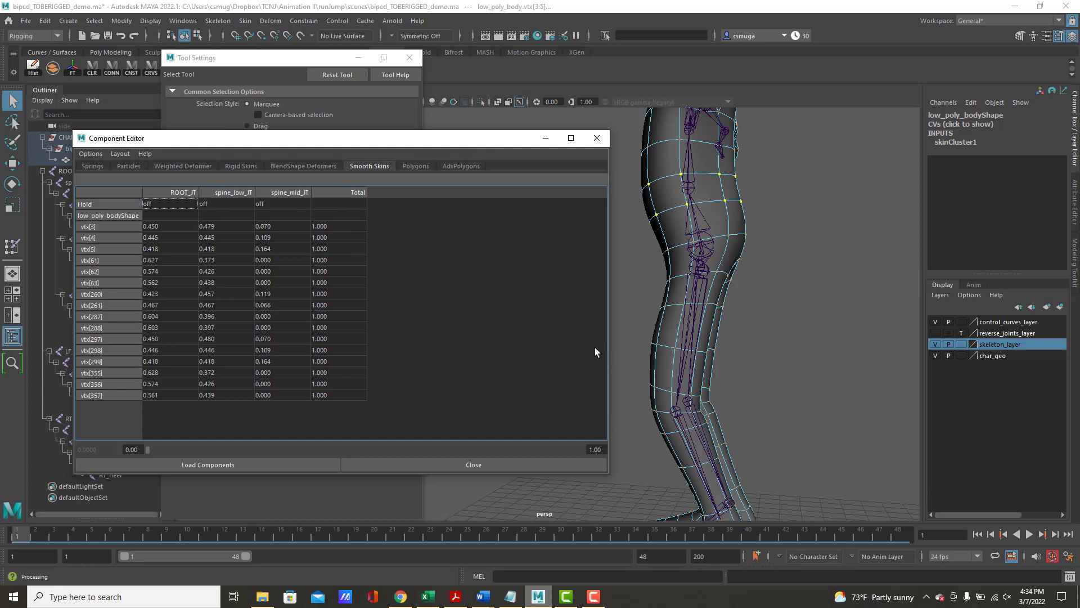
- Select only the lower of the two loops' vertices and set their ROOT_JT weights to 1
{"action": "right_click_drag", "start_coordinate": [740, 213], "coordinate": [617, 212]}
{"action": "left_click", "coordinate": [728, 214]}
{"action": "left_click_drag", "start_coordinate": [157, 227], "coordinate": [144, 315]}
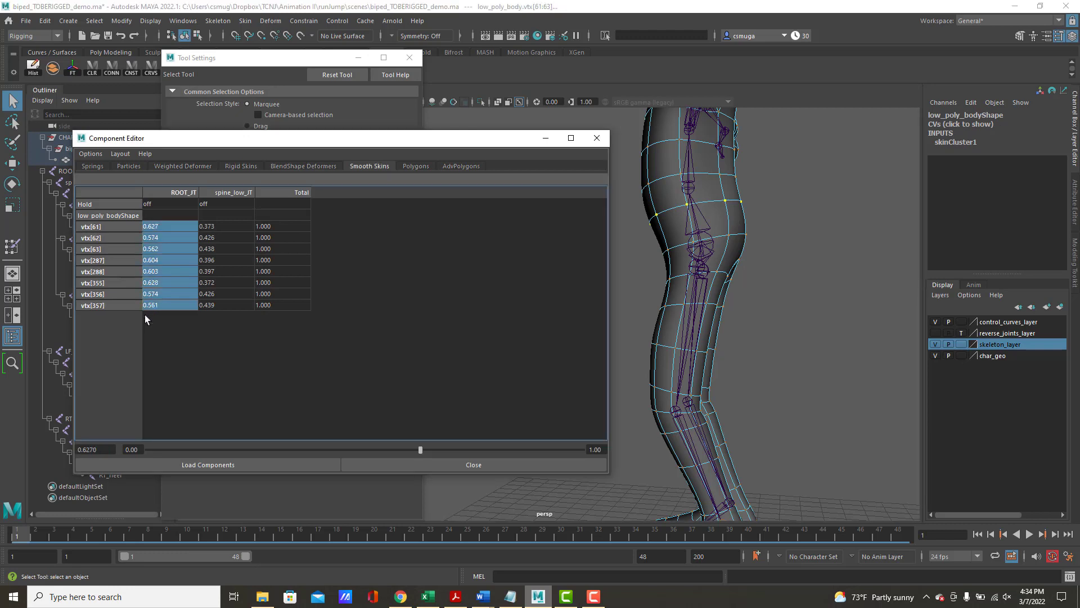
{"action": "type", "text": "1"}
{"action": "key", "text": "Return"}
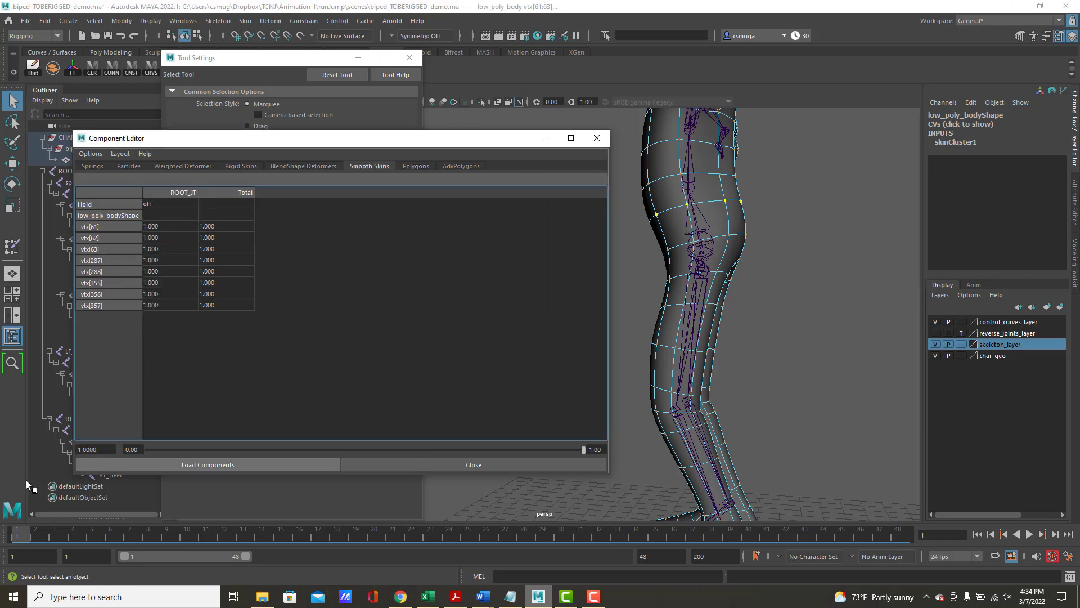
- Scrub the animation to check the lower-torso deformation, close the Component Editor and view the legs from the front
{"action": "left_click", "coordinate": [25, 539]}
{"action": "mouse_move", "coordinate": [24, 539]}
{"action": "left_mouse_down"}
{"action": "mouse_move", "coordinate": [337, 539]}
{"action": "mouse_move", "coordinate": [14, 539]}
{"action": "left_mouse_up"}
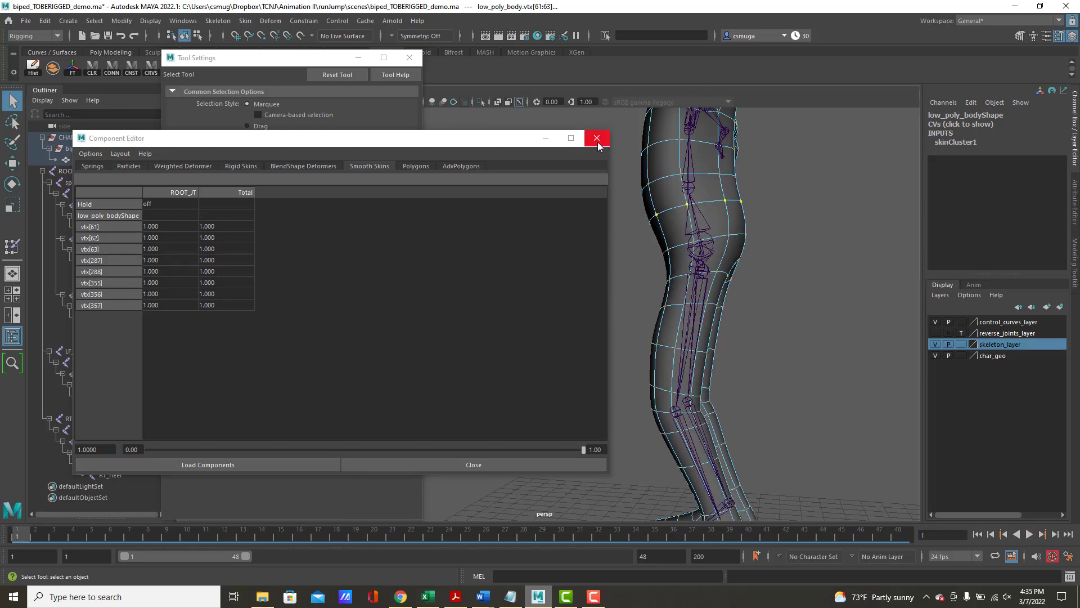
{"action": "left_click", "coordinate": [597, 139]}
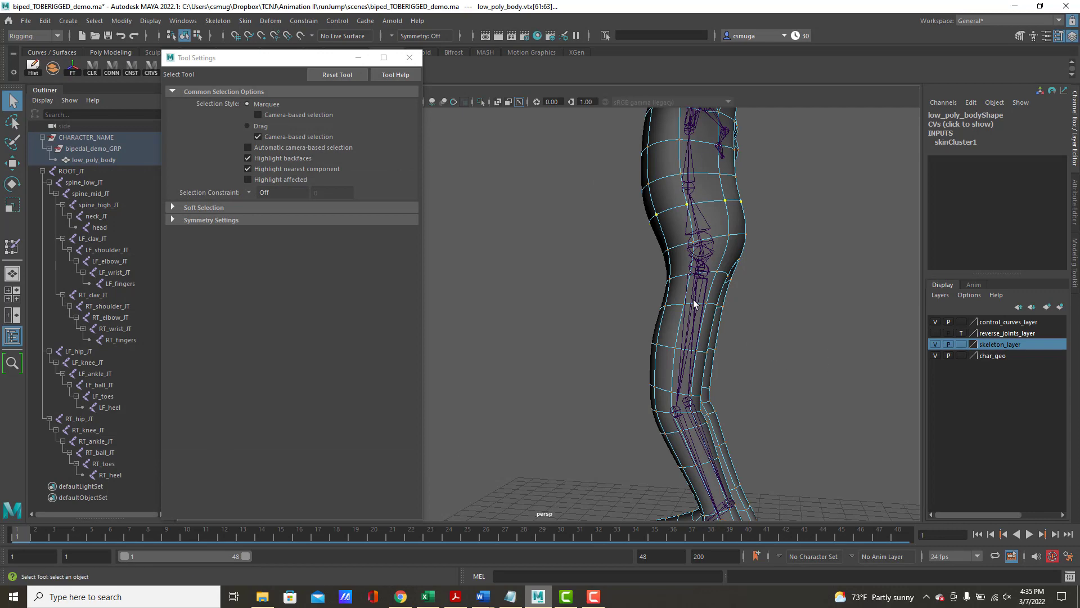
{"action": "left_click_drag", "start_coordinate": [696, 304], "coordinate": [804, 290], "text": "alt"}
{"action": "middle_click_drag", "start_coordinate": [805, 290], "coordinate": [728, 198], "text": "alt"}
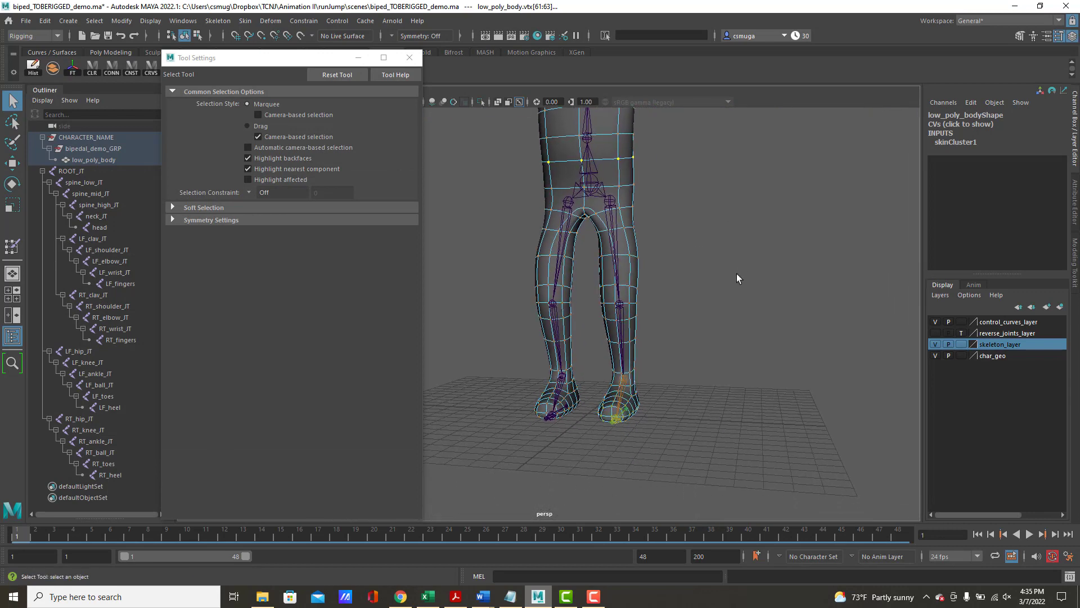
- Inspect the influences of the left leg joints and ROOT_JT on the body mesh with the Paint Skin Weights tool
{"action": "left_click_drag", "start_coordinate": [726, 275], "coordinate": [638, 262], "text": "alt"}
{"action": "scroll", "coordinate": [485, 251], "scroll_direction": "up", "scroll_amount": 3}
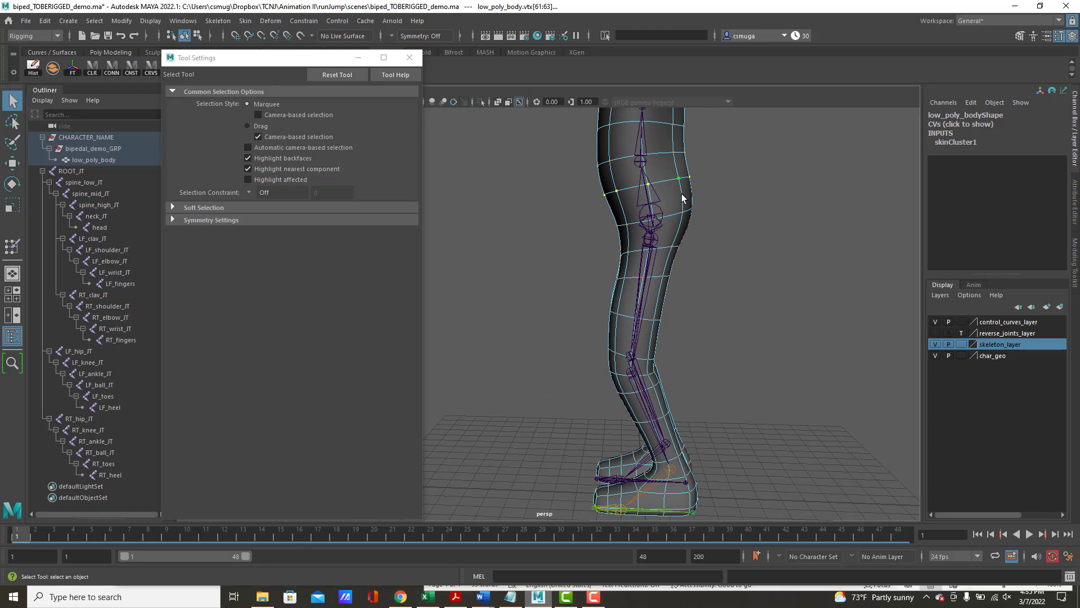
{"action": "right_click_drag", "start_coordinate": [682, 195], "coordinate": [645, 181]}
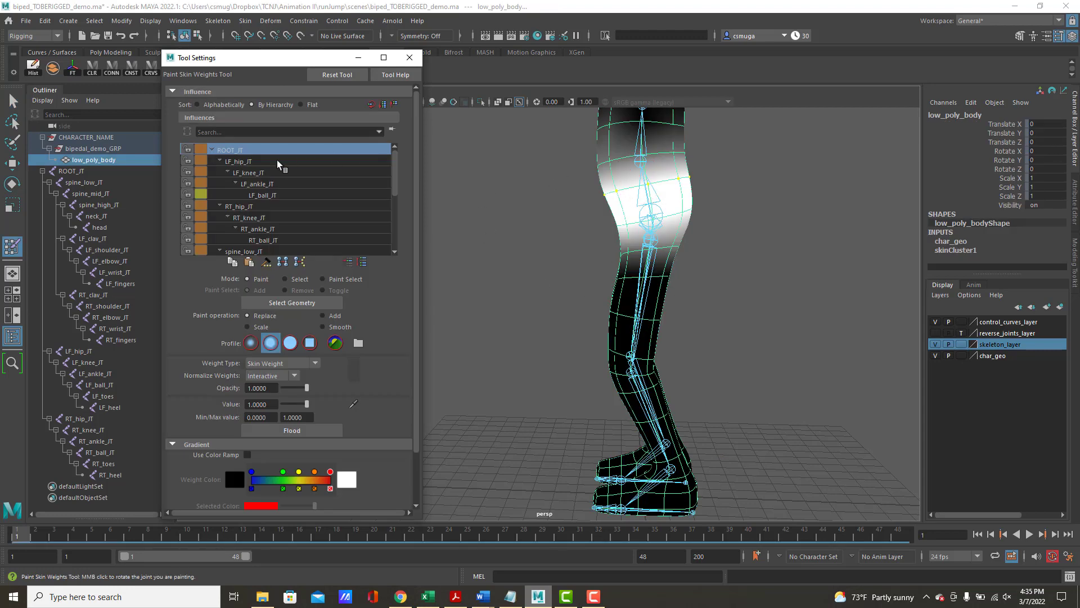
{"action": "left_click", "coordinate": [240, 163]}
{"action": "left_click", "coordinate": [241, 172]}
{"action": "left_click", "coordinate": [256, 193]}
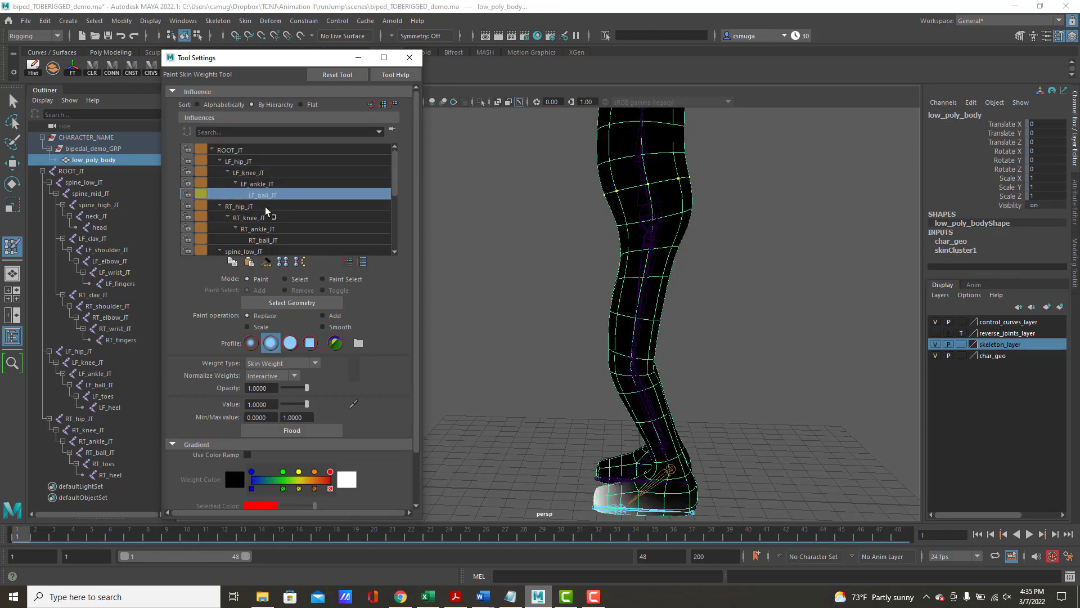
{"action": "left_click", "coordinate": [253, 183]}
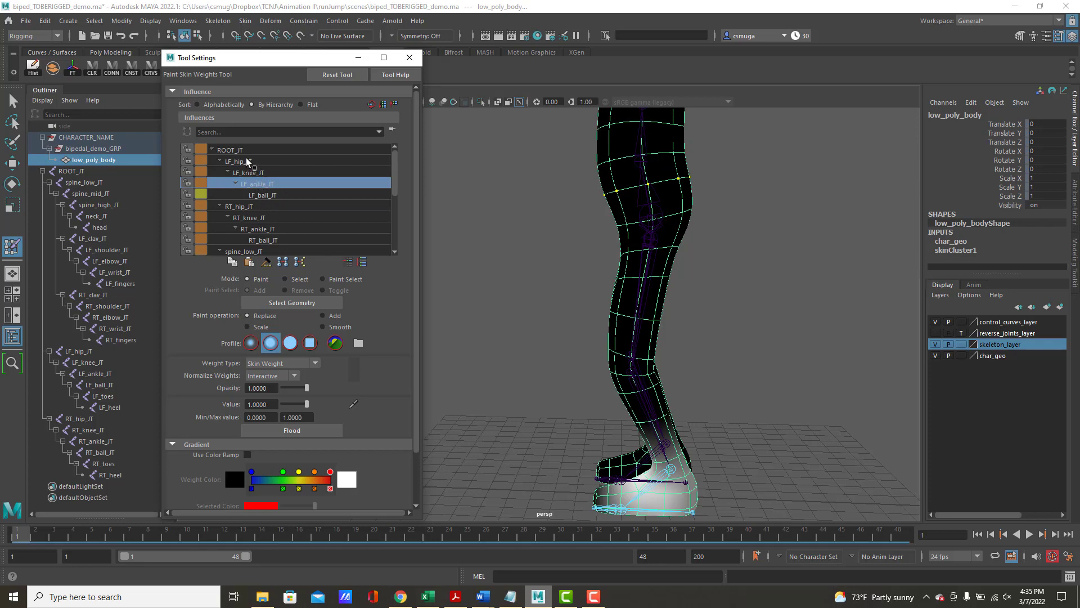
{"action": "left_click", "coordinate": [241, 152]}
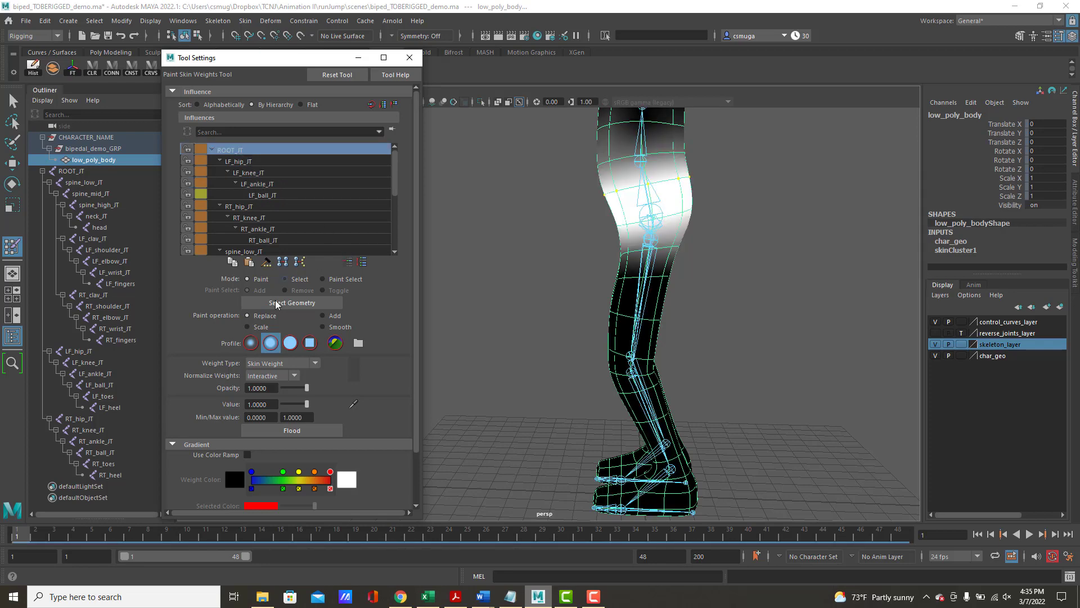
{"action": "left_click_drag", "start_coordinate": [612, 353], "coordinate": [690, 344], "text": "alt"}
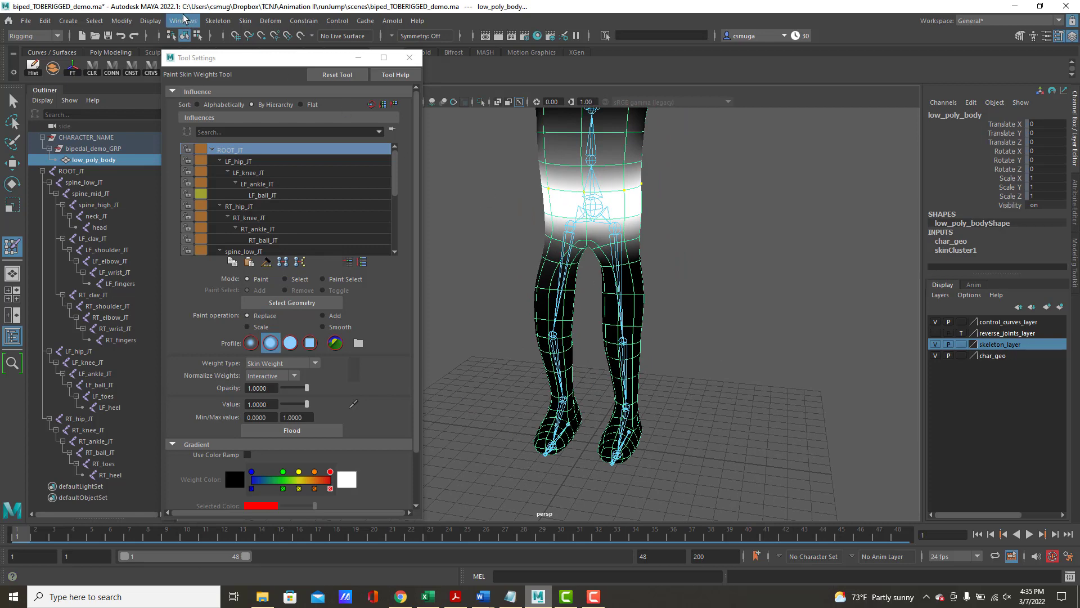
- Open the Component Editor and show the smooth skin weights of the vertices picked on the character's left front torso, above the hips
{"action": "left_click", "coordinate": [184, 21]}
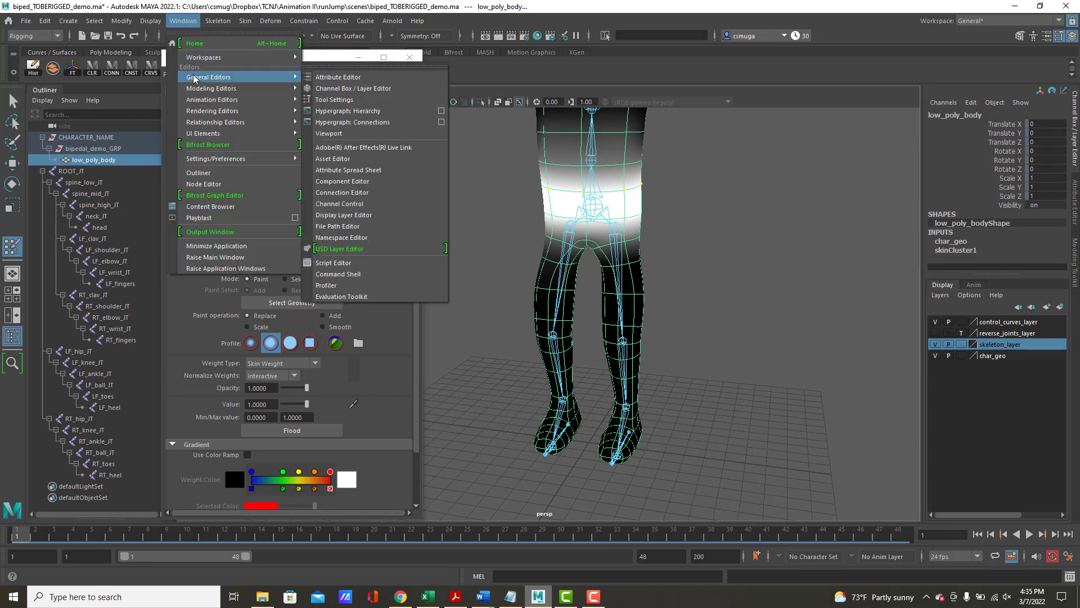
{"action": "left_click", "coordinate": [360, 181]}
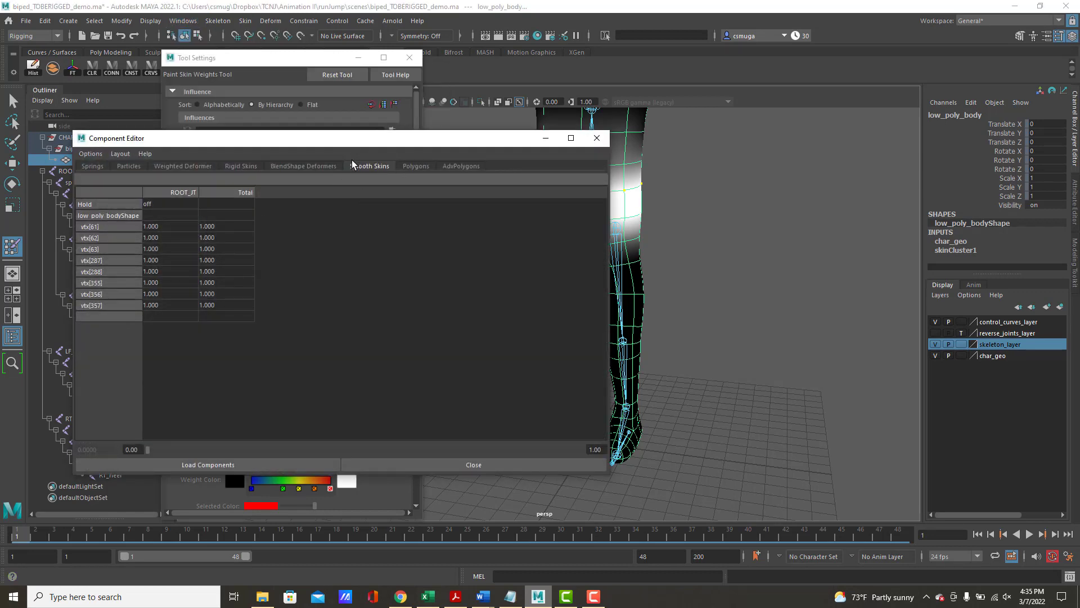
{"action": "left_click_drag", "start_coordinate": [490, 138], "coordinate": [413, 194]}
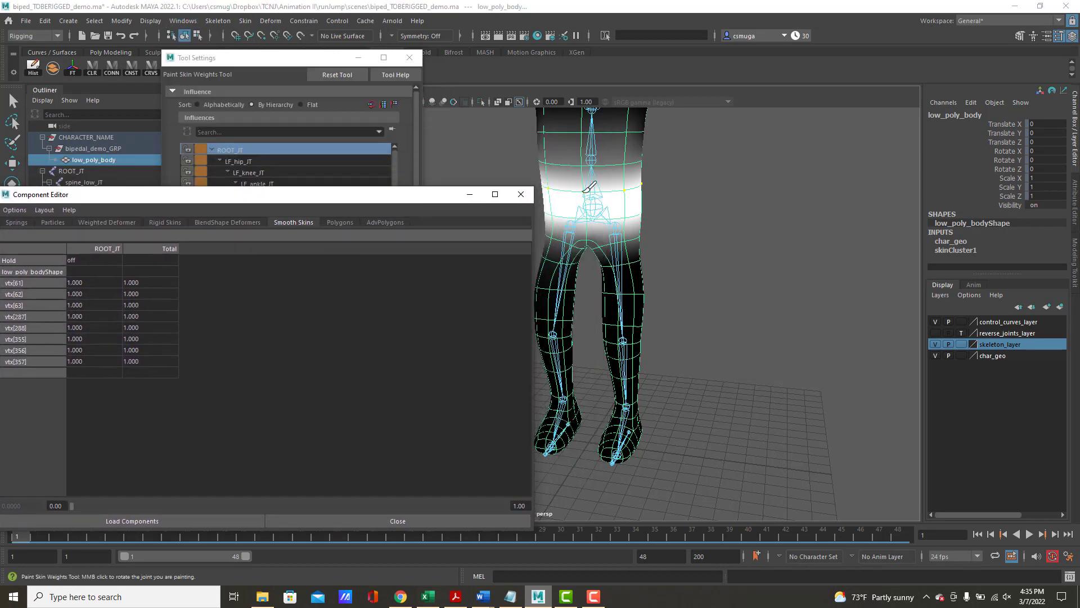
{"action": "key", "text": "q"}
{"action": "right_click", "coordinate": [624, 144]}
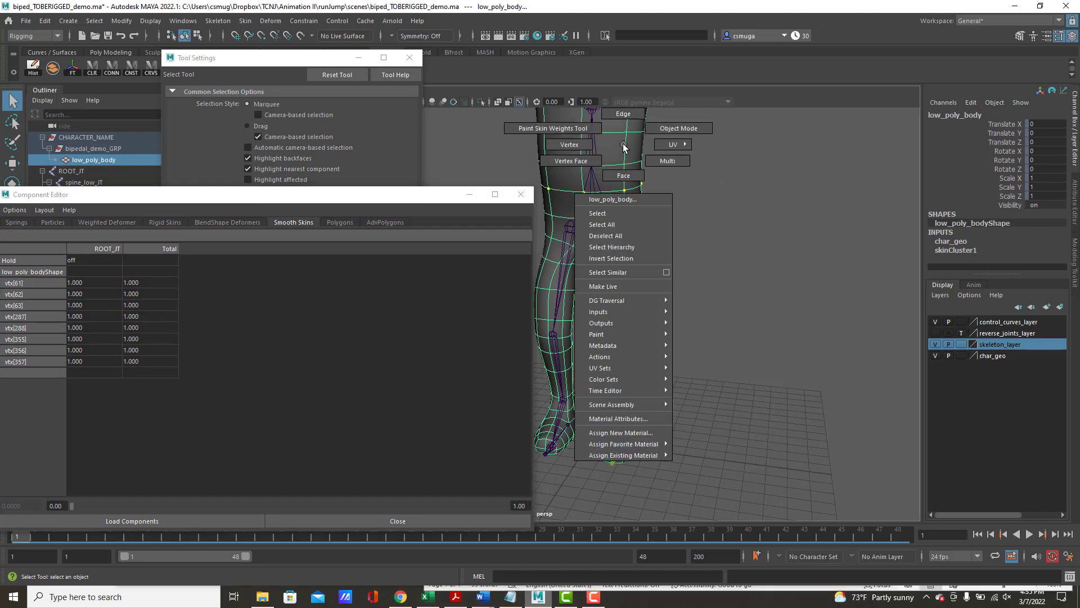
{"action": "left_click", "coordinate": [588, 144]}
{"action": "left_click", "coordinate": [626, 133]}
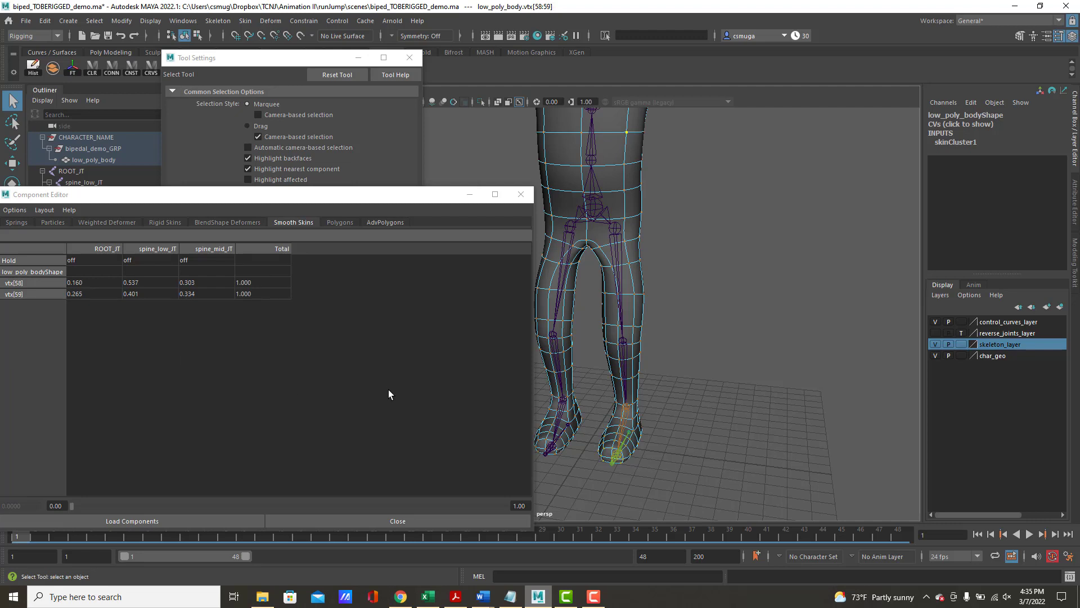
- Set skeleton_layer to template display and play the animation to check the hip deformation, keeping the Component Editor clear of the timeline
{"action": "left_click", "coordinate": [962, 344]}
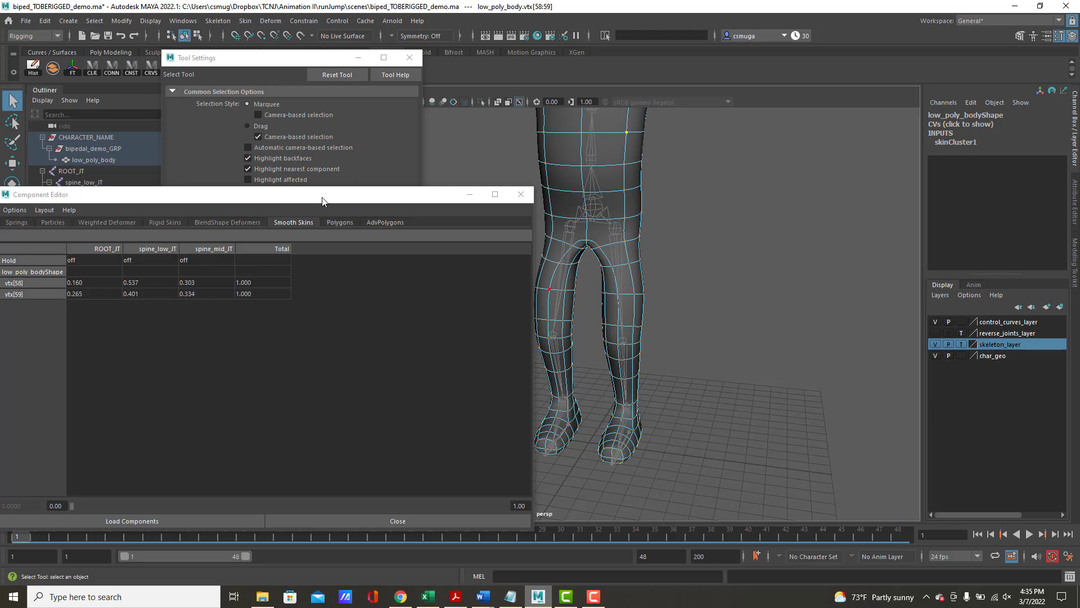
{"action": "left_click_drag", "start_coordinate": [323, 201], "coordinate": [349, 136]}
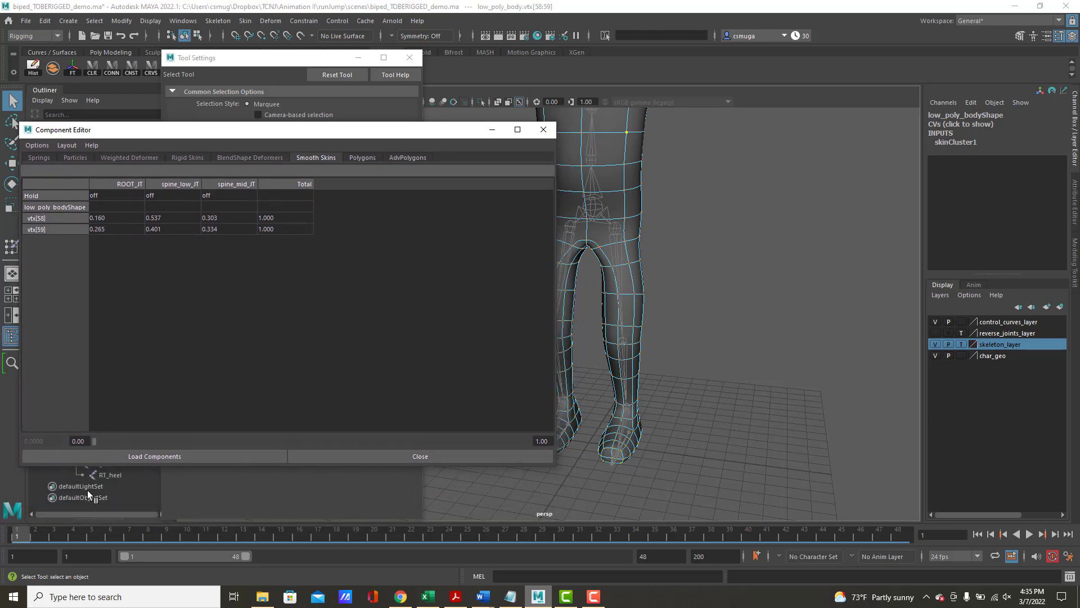
{"action": "key", "text": "alt+v"}
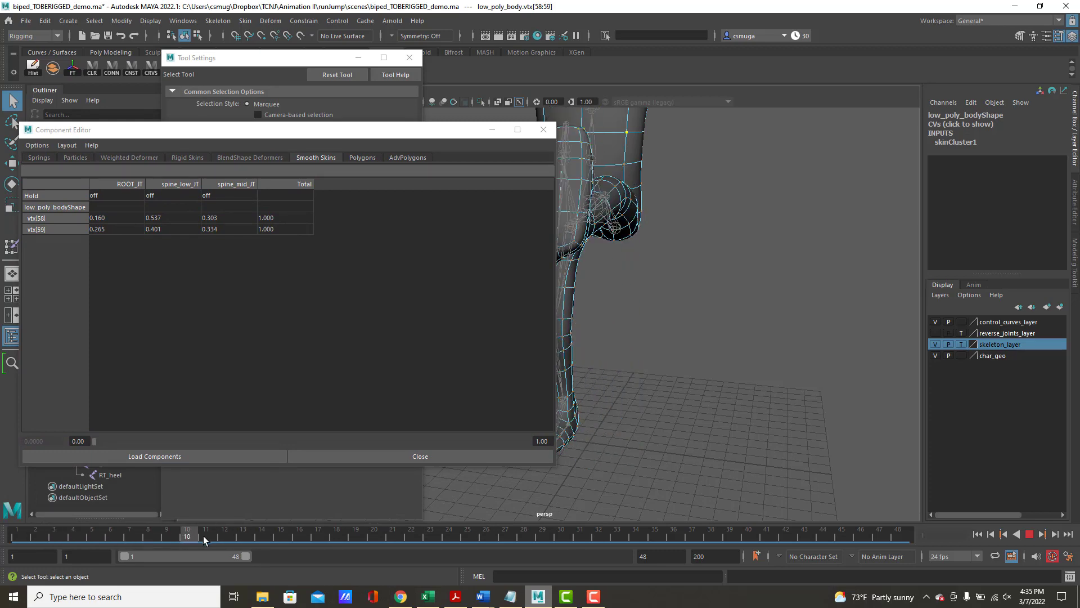
{"action": "key", "text": "alt+v"}
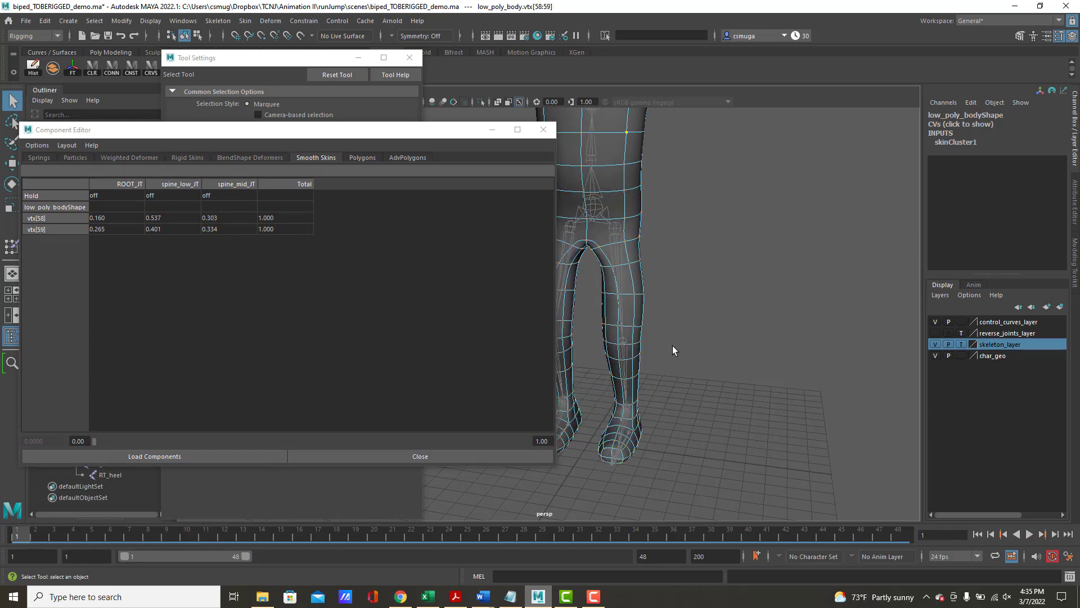
{"action": "left_click_drag", "start_coordinate": [757, 306], "coordinate": [670, 284], "text": "alt"}
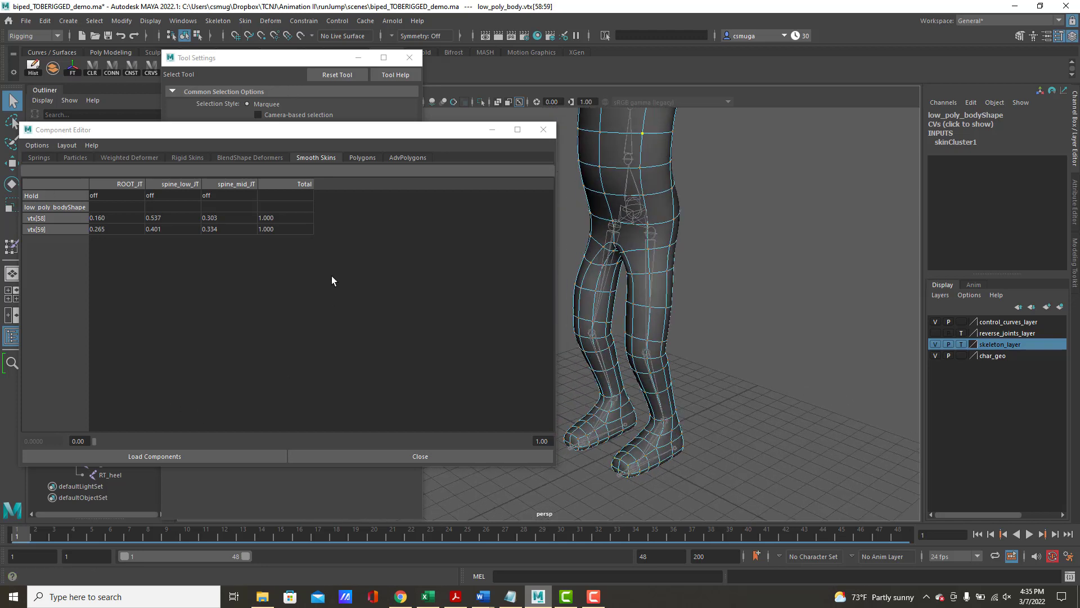
{"action": "left_click", "coordinate": [253, 58]}
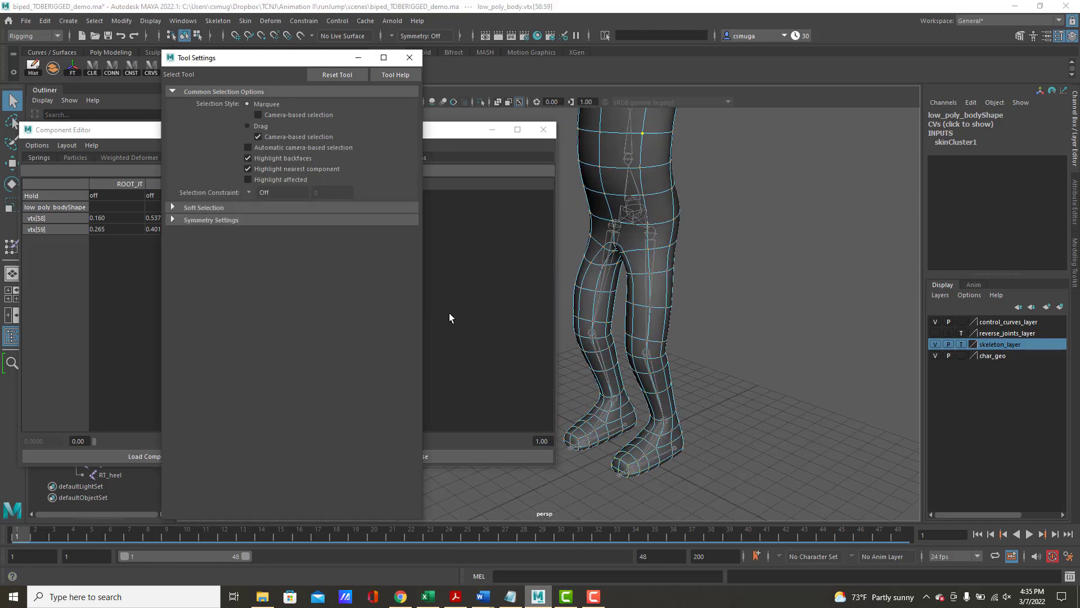